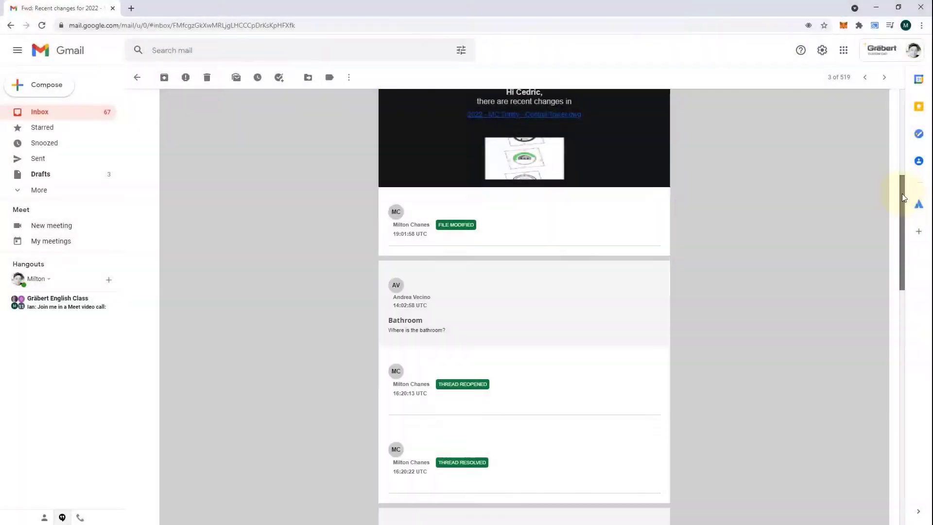
# - Open the 2022 - MC Trinity - Control Tower drawing in ARES Commander from the Gmail notification email
pyautogui.moveTo(902, 197); pyautogui.dragTo(905, 308)
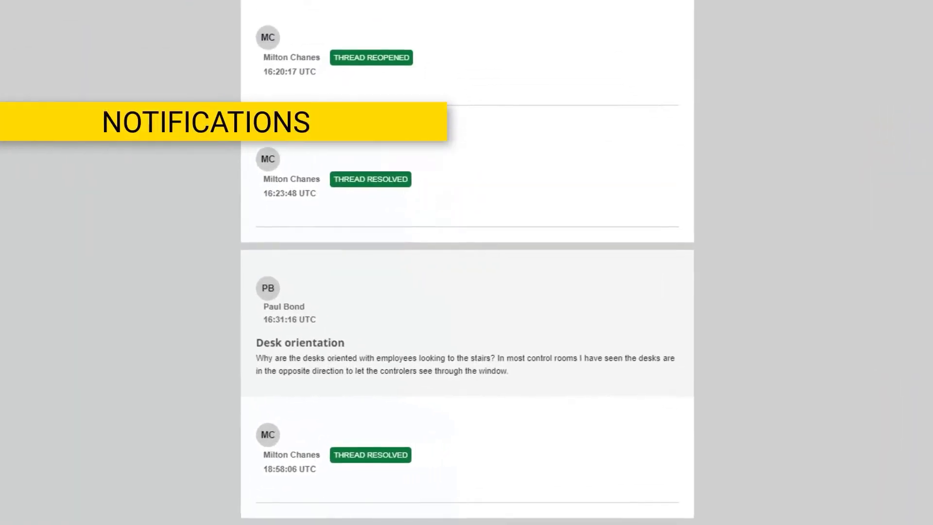
pyautogui.scroll(-2, 467, 272)
pyautogui.scroll(-4, 467, 263)
pyautogui.scroll(-3, 467, 263)
pyautogui.scroll(-2, 467, 262)
pyautogui.scroll(-2, 467, 263)
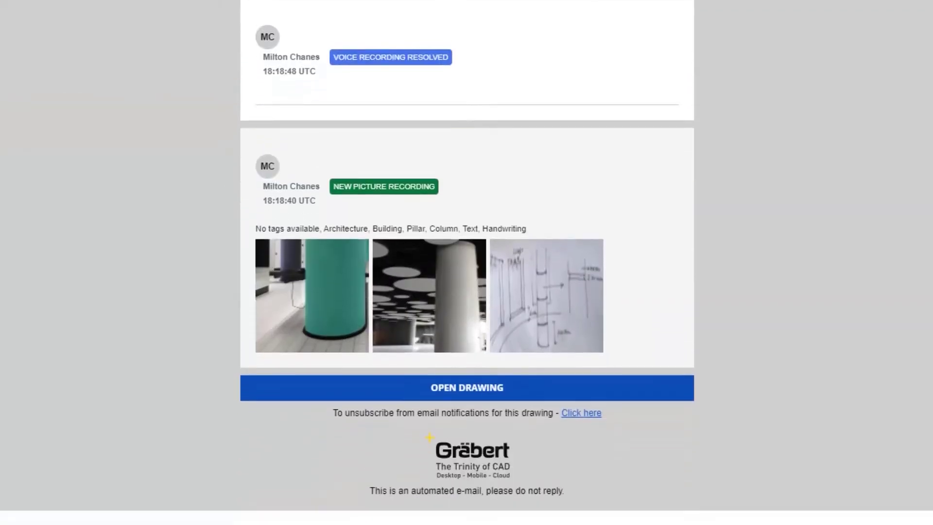
pyautogui.scroll(-1, 846, 418)
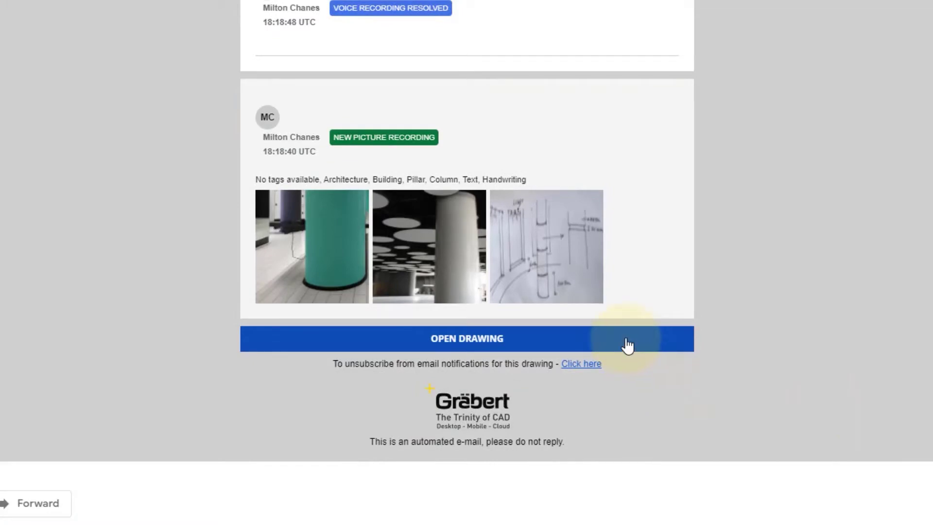
pyautogui.click(627, 345)
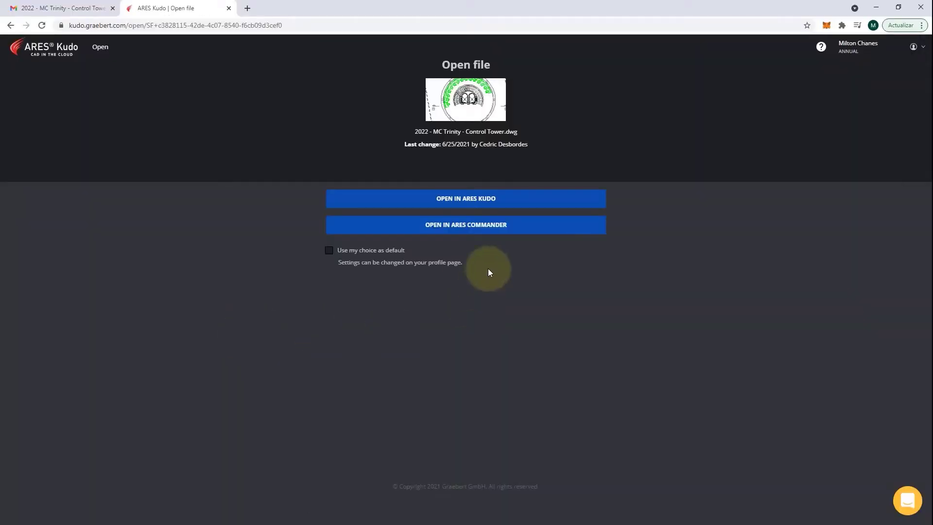
pyautogui.click(532, 229)
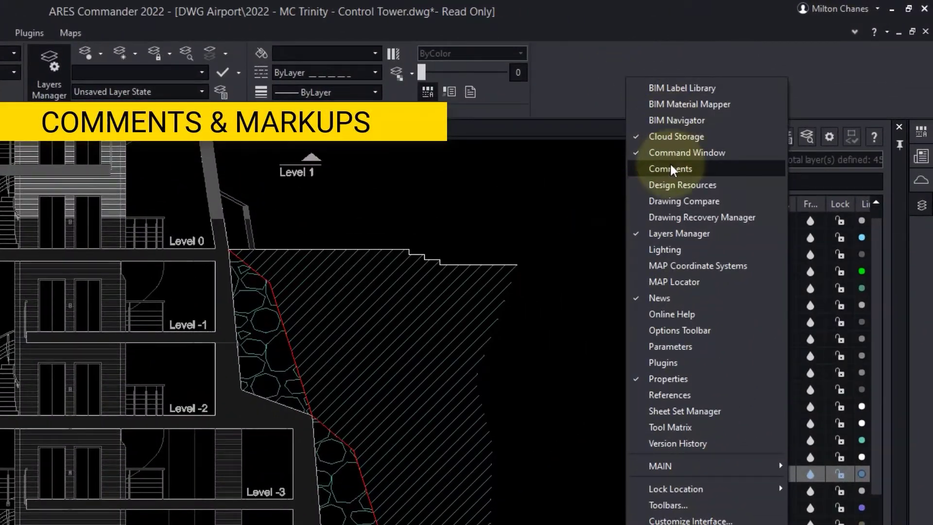
# - Show the Comments panel and zoom to the Desk orientation comment's 241 linked entities
pyautogui.click(759, 112)
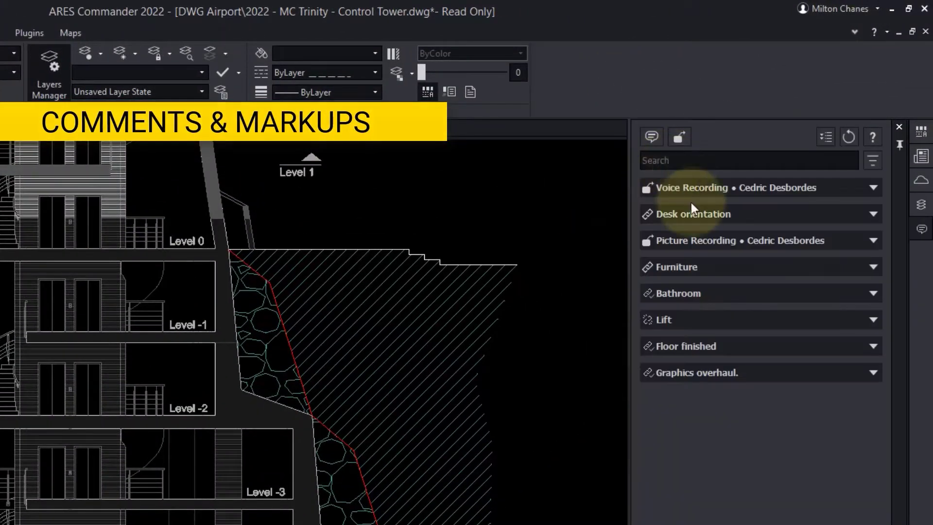
pyautogui.click(874, 215)
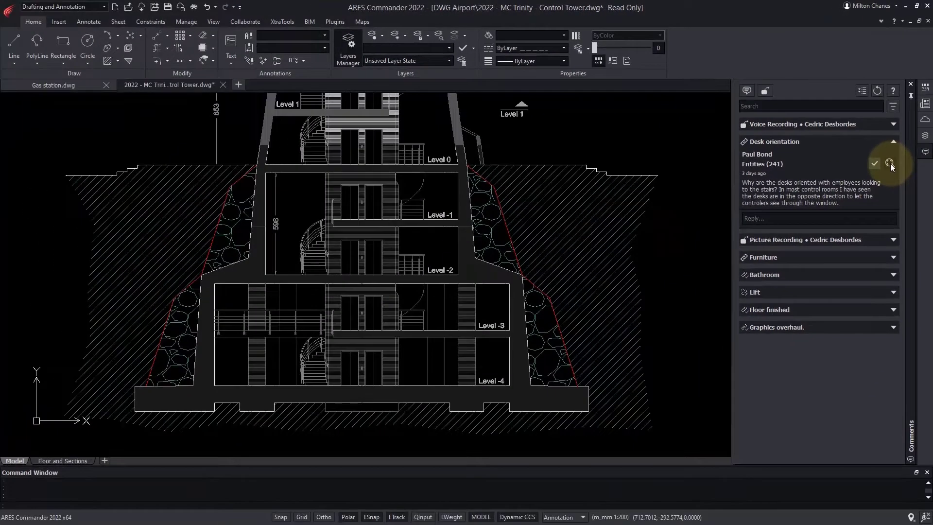
pyautogui.click(890, 163)
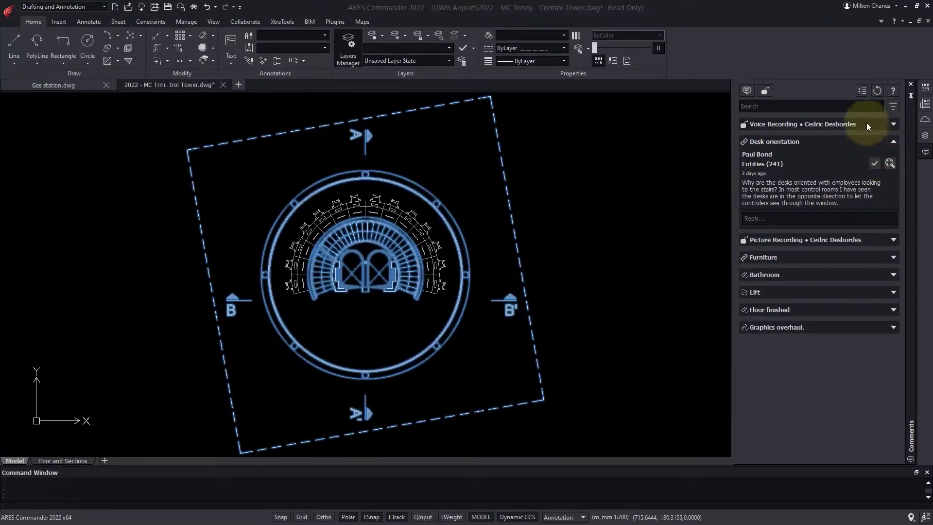
# - Expand all comment threads, then collapse them back to headers
pyautogui.click(862, 91)
pyautogui.moveTo(895, 133)
pyautogui.mouseDown()
pyautogui.moveTo(894, 315)
pyautogui.moveTo(905, 122)
pyautogui.mouseUp()
pyautogui.click(861, 93)
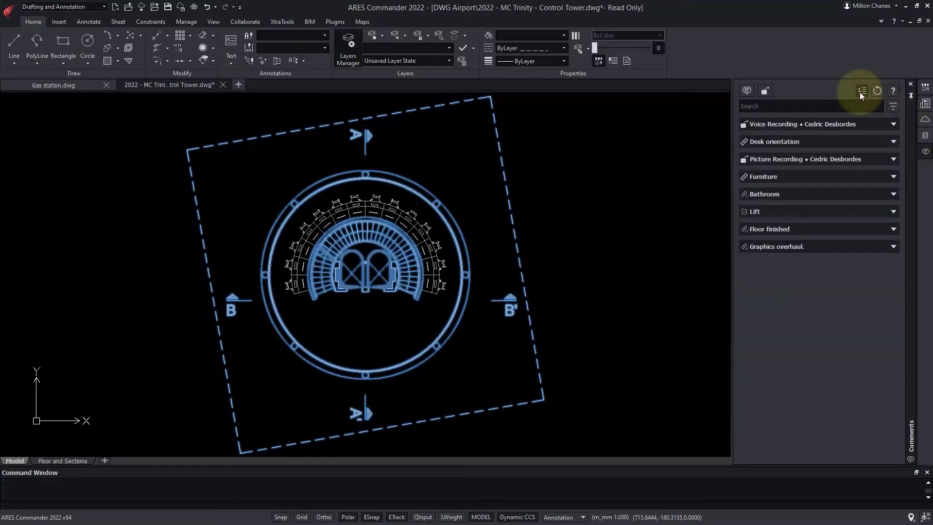
# - Hide resolved comments and mark the Furniture comment as resolved
pyautogui.click(894, 142)
pyautogui.click(893, 108)
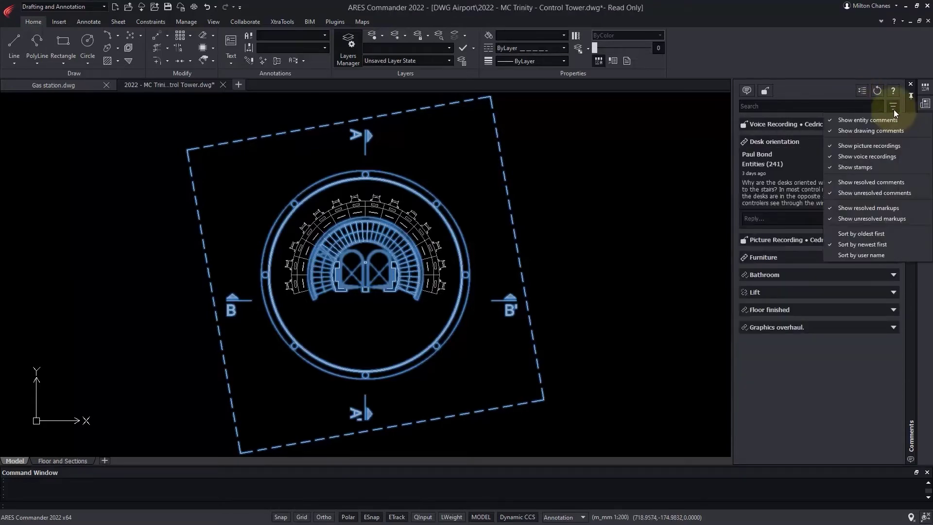
pyautogui.click(896, 181)
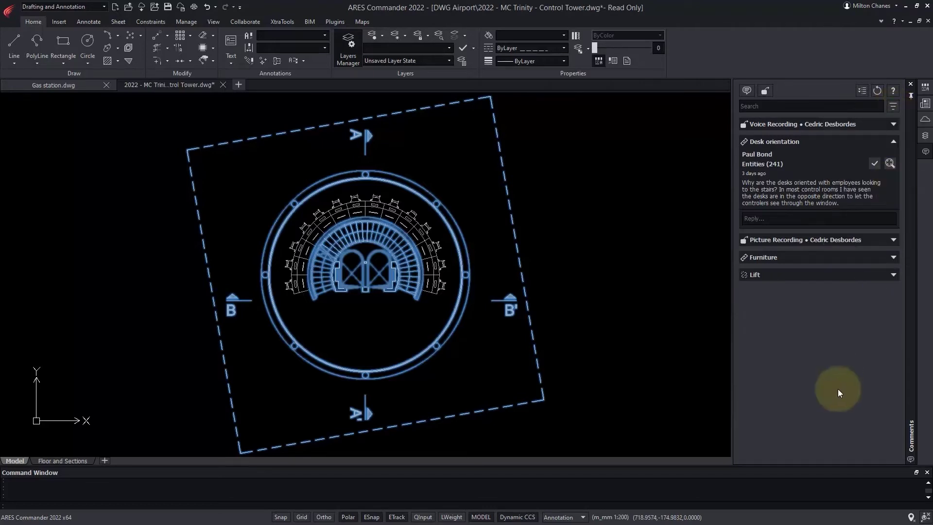
pyautogui.click(894, 258)
pyautogui.click(870, 286)
# - Show resolved comments again and zoom to the Picture Recording comment's marker near Level 10
pyautogui.click(893, 106)
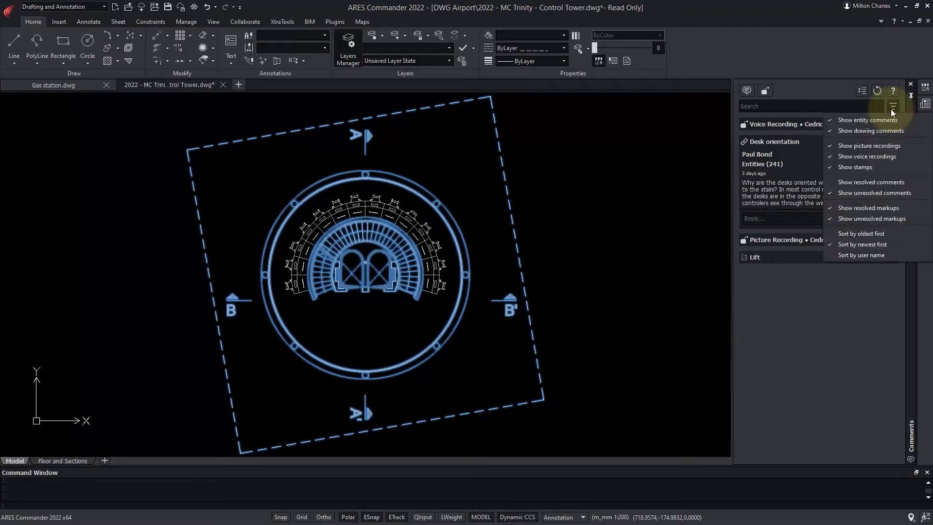
pyautogui.click(897, 180)
pyautogui.click(885, 264)
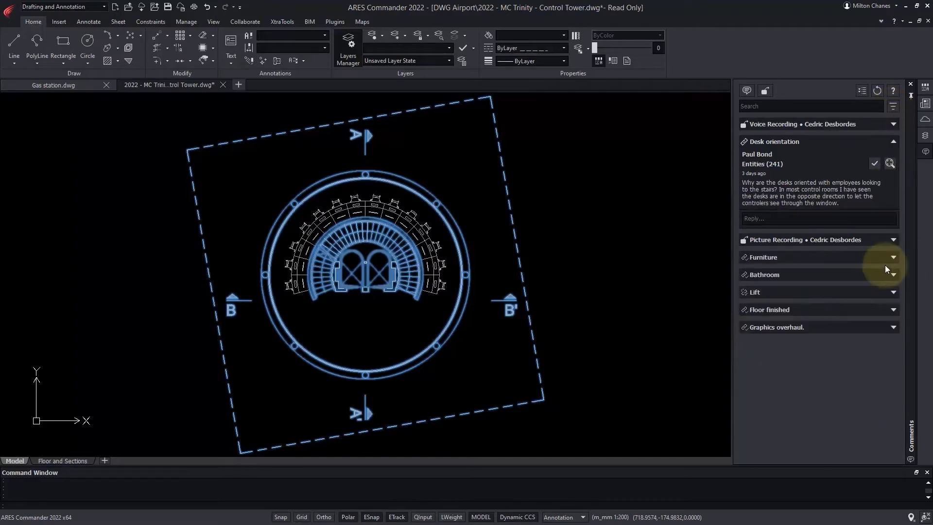
pyautogui.click(886, 246)
pyautogui.click(882, 264)
pyautogui.scroll(-2, 510, 282)
pyautogui.scroll(1, 376, 257)
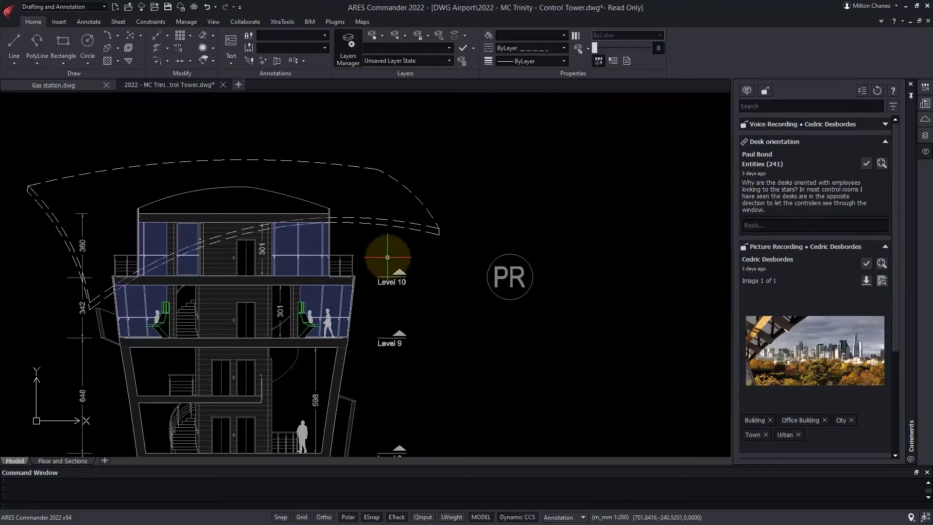
# - Toggle Show picture recordings off and back on, then play the Voice Recording comment's audio
pyautogui.click(894, 107)
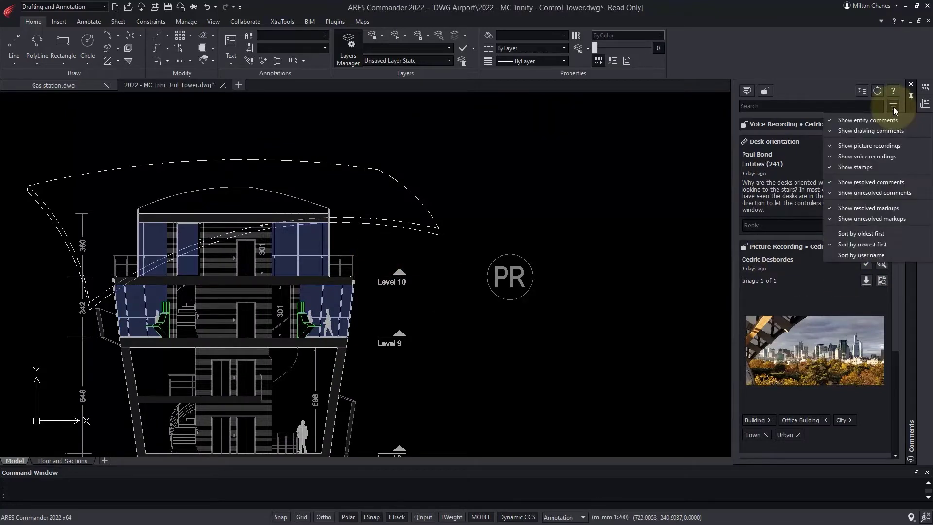
pyautogui.click(883, 145)
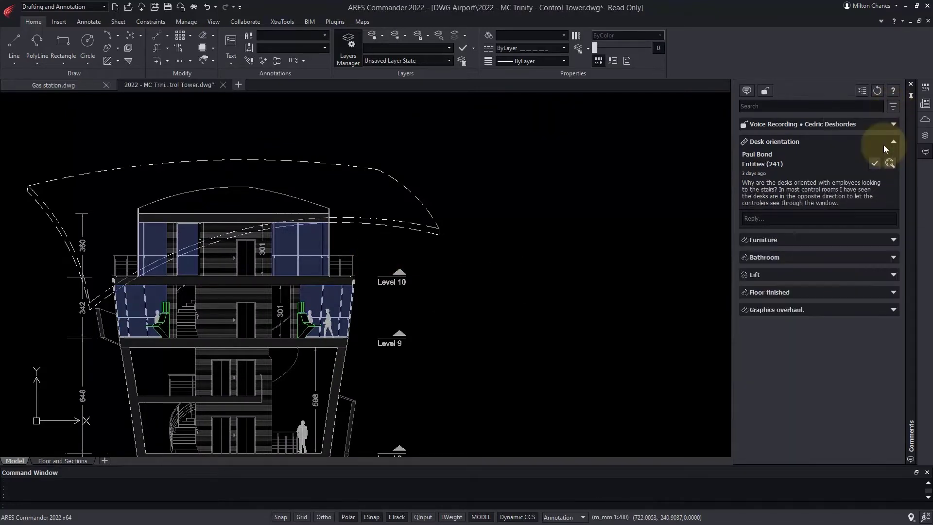
pyautogui.click(892, 107)
pyautogui.click(885, 145)
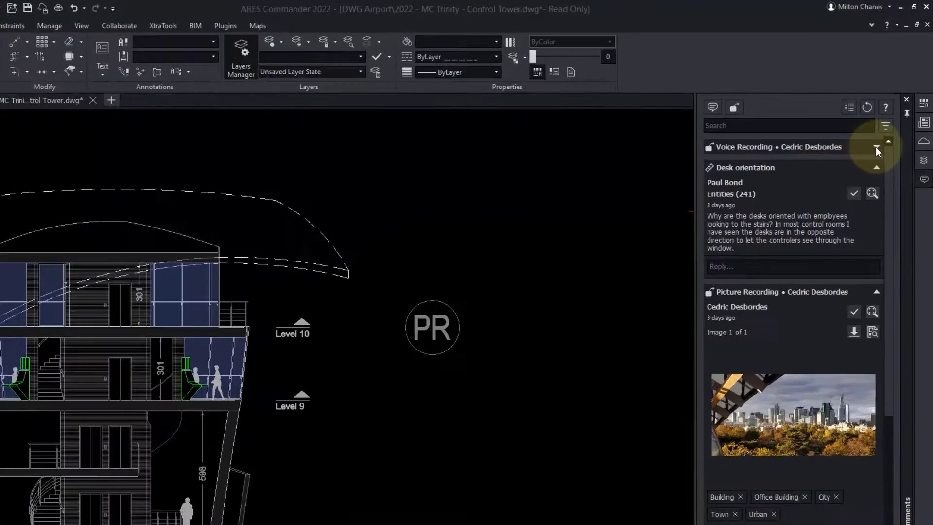
pyautogui.click(884, 124)
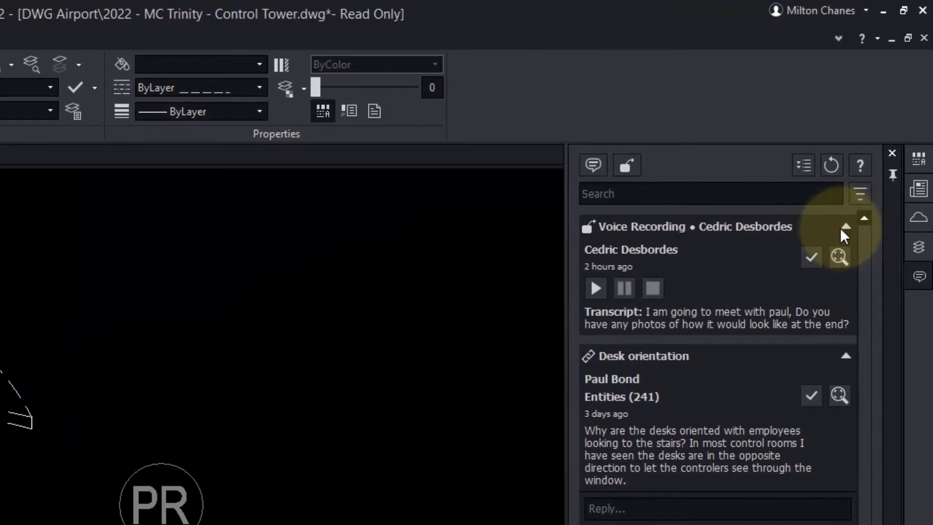
pyautogui.click(597, 289)
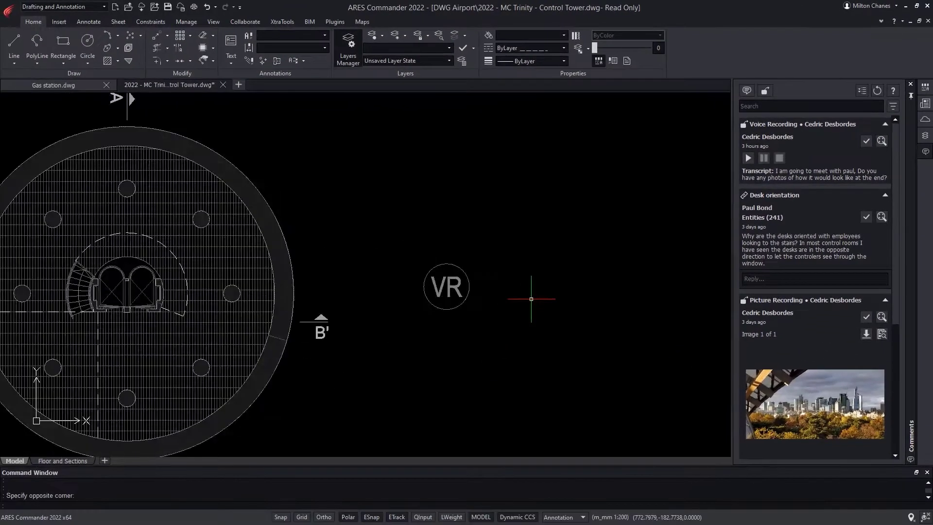
# - Place a Picture Recording markup beside the tower plan with the IdeaSketch.jpg image
pyautogui.scroll(-2, 532, 298)
pyautogui.click(765, 90)
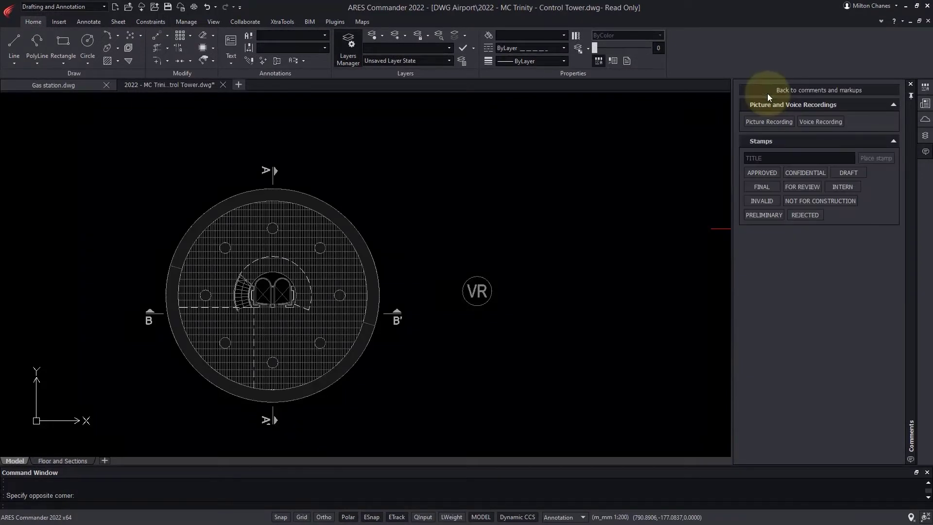
pyautogui.click(768, 120)
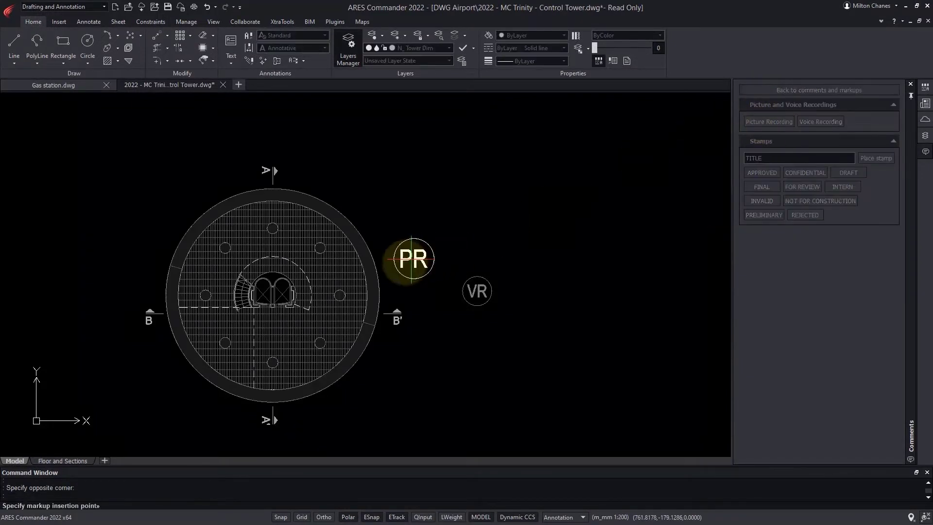
pyautogui.click(419, 264)
pyautogui.doubleClick(318, 87)
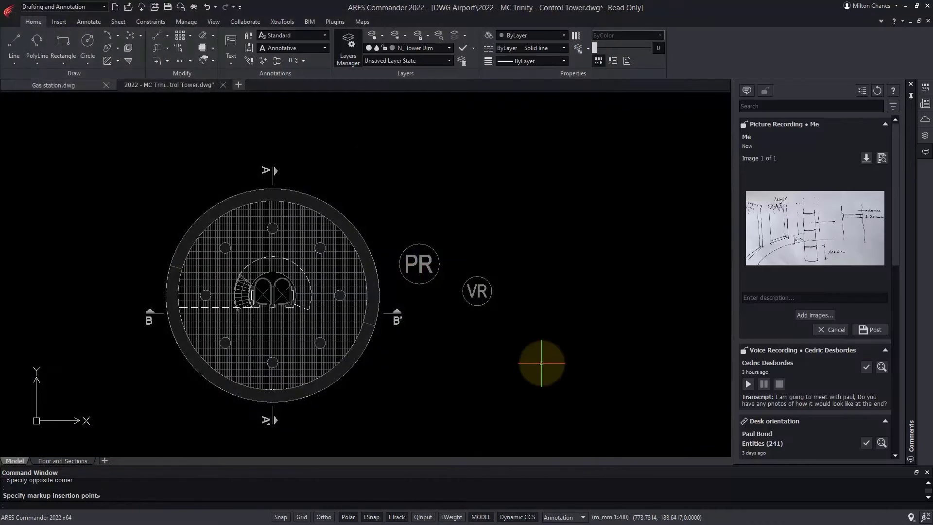
# - Describe it as 'connects the subway with the main hall of the airport.' and pick Columns 22.jpg and Columns 23.jpg
pyautogui.click(832, 296)
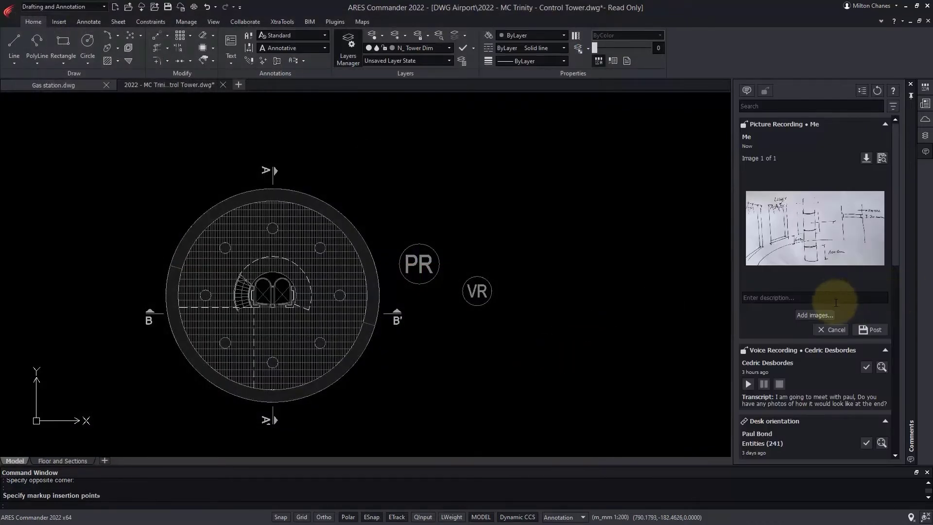
pyautogui.write('connects the subway with the main hall of the airport.')
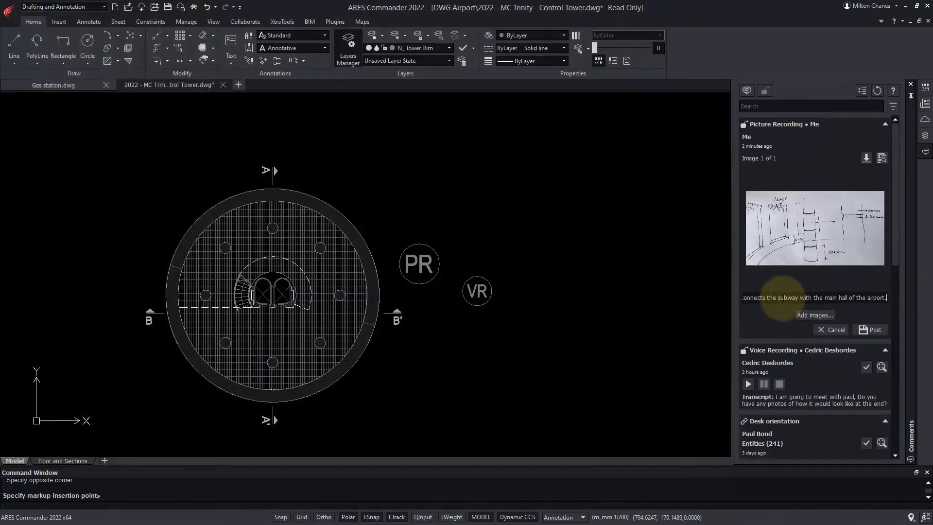
pyautogui.click(819, 316)
pyautogui.click(201, 80)
pyautogui.keyDown('ctrl'); pyautogui.click(254, 80); pyautogui.keyUp('ctrl')
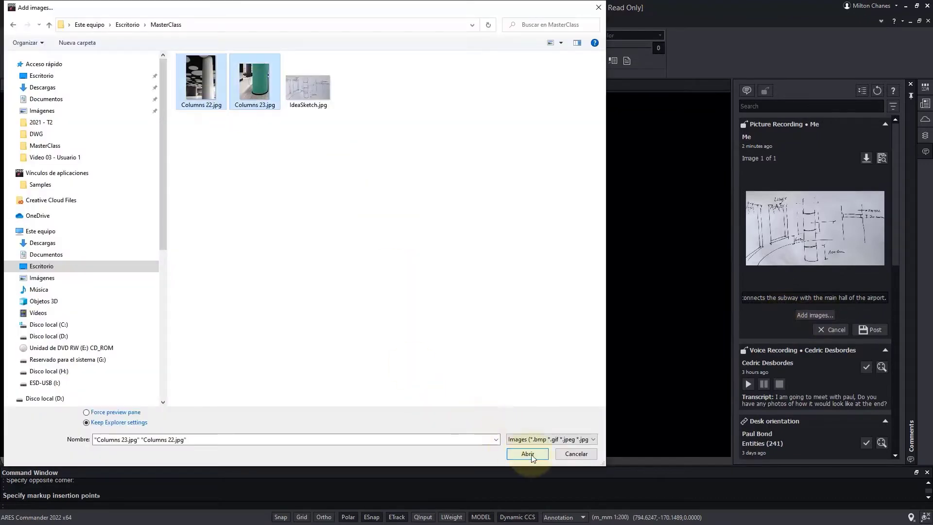
# - Add the column photos, post the three-image picture comment, and resolve the Voice Recording comment
pyautogui.click(527, 453)
pyautogui.write('This is the ceramic that we will use in higher plants.')
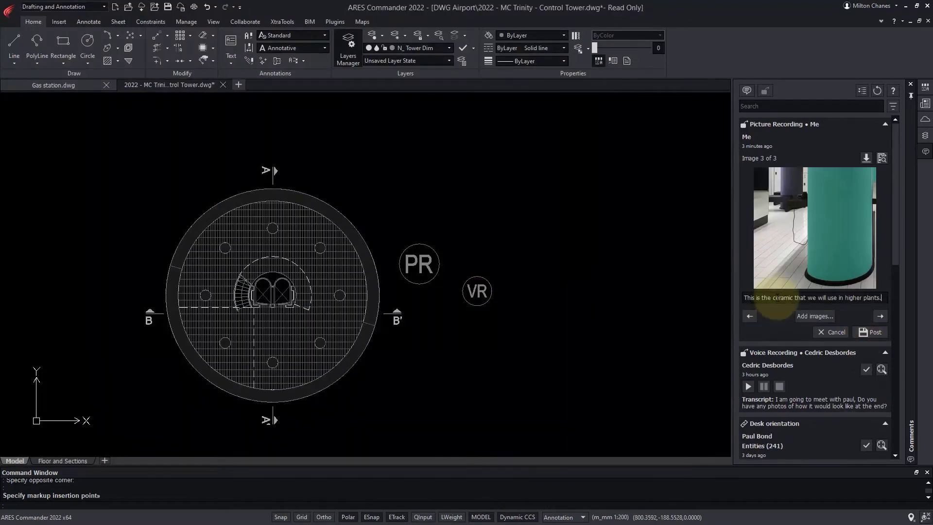
pyautogui.click(881, 316)
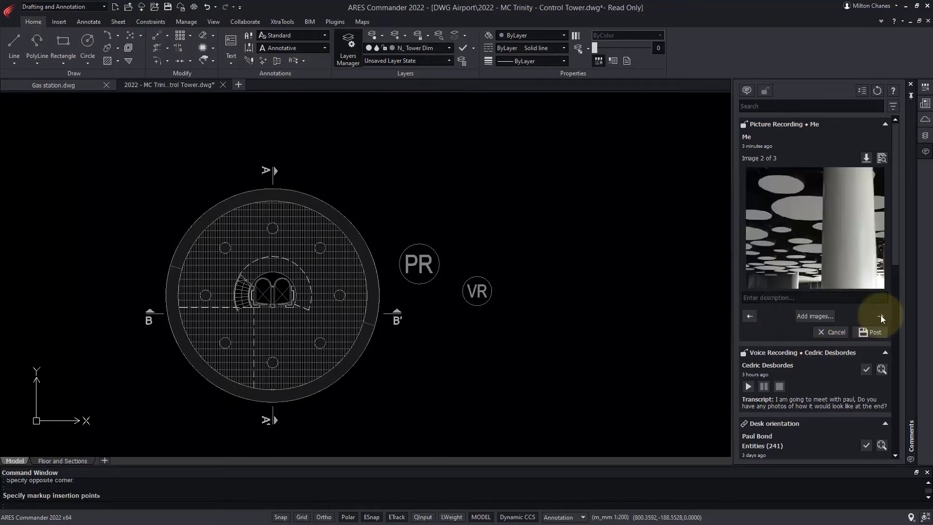
pyautogui.click(870, 331)
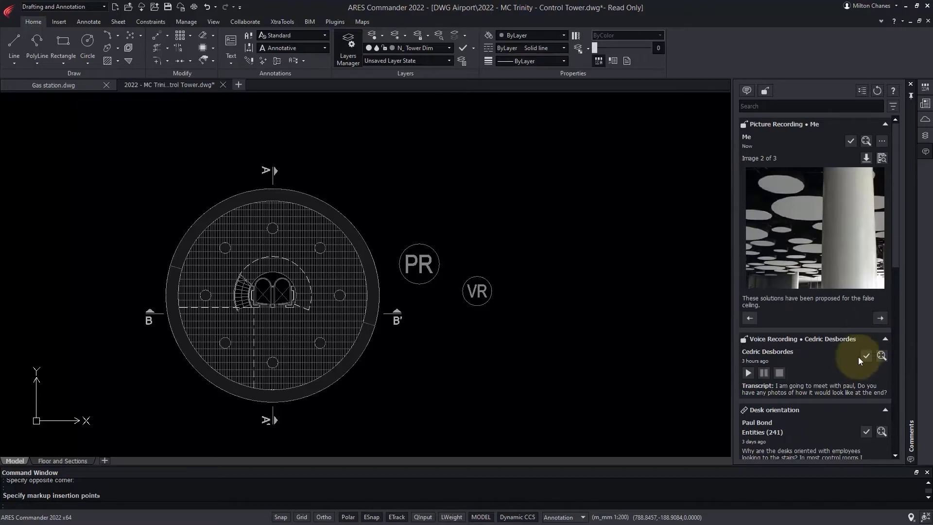
pyautogui.click(867, 357)
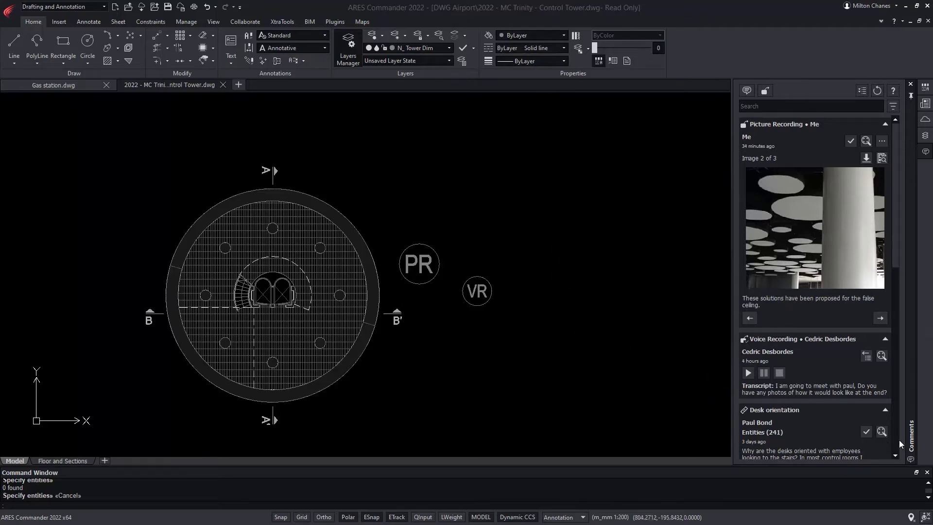
pyautogui.click(881, 432)
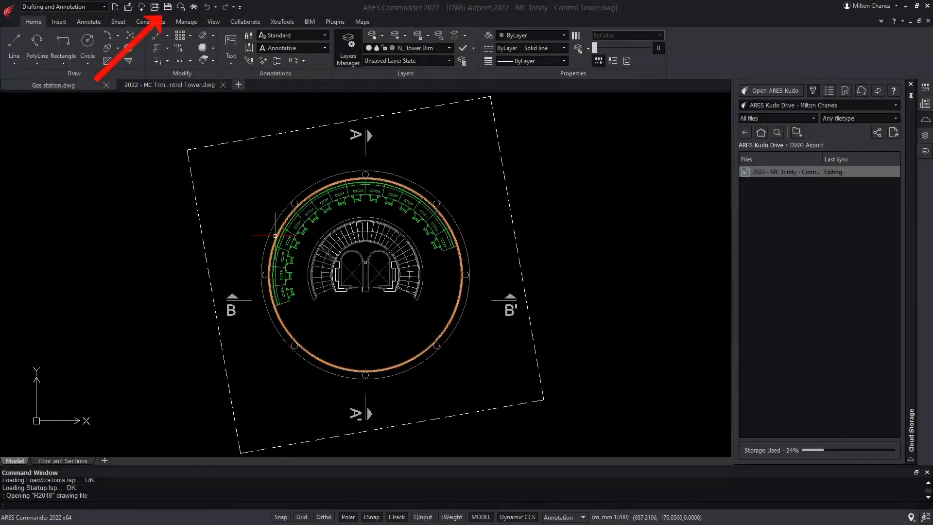
# - Save the Control Tower drawing back to cloud storage from the Quick Access toolbar
pyautogui.click(168, 6)
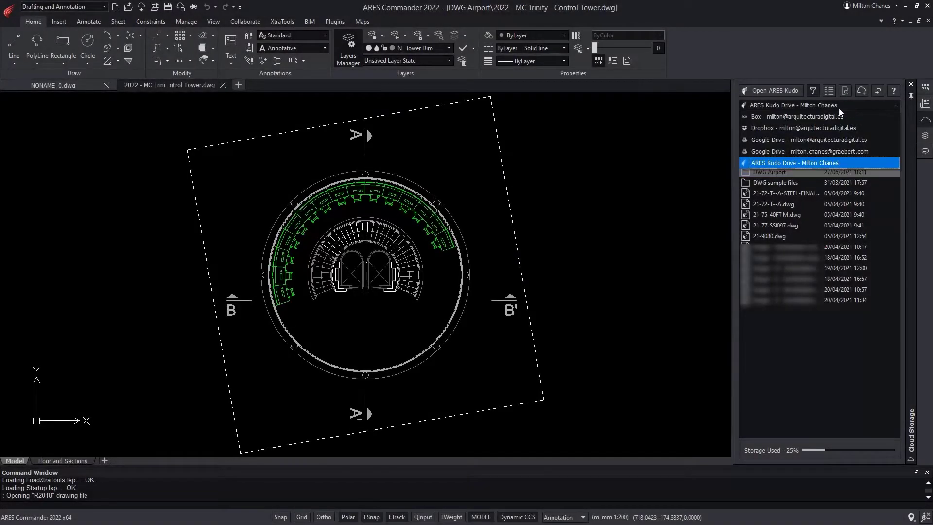
# - Browse back to ARES Kudo Drive's DWG Airport folder and save and upload the Control Tower drawing
pyautogui.click(810, 116)
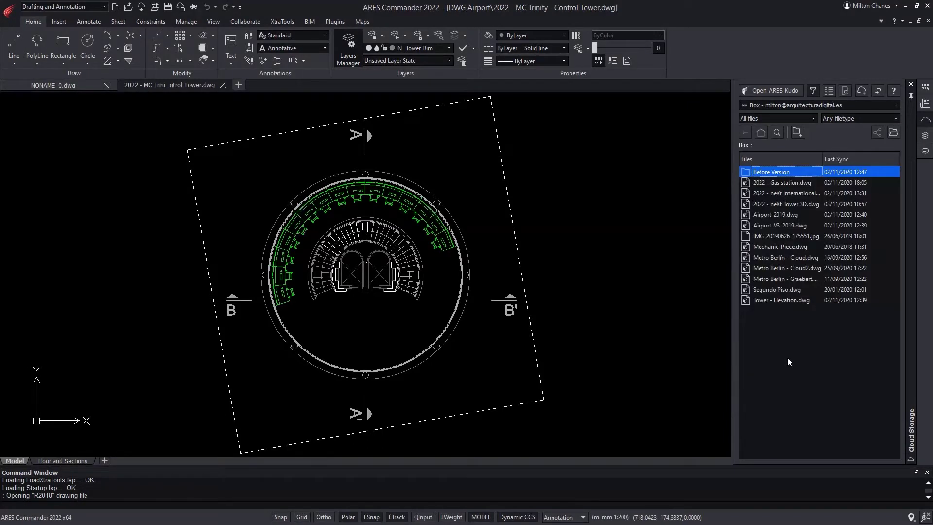
pyautogui.click(823, 105)
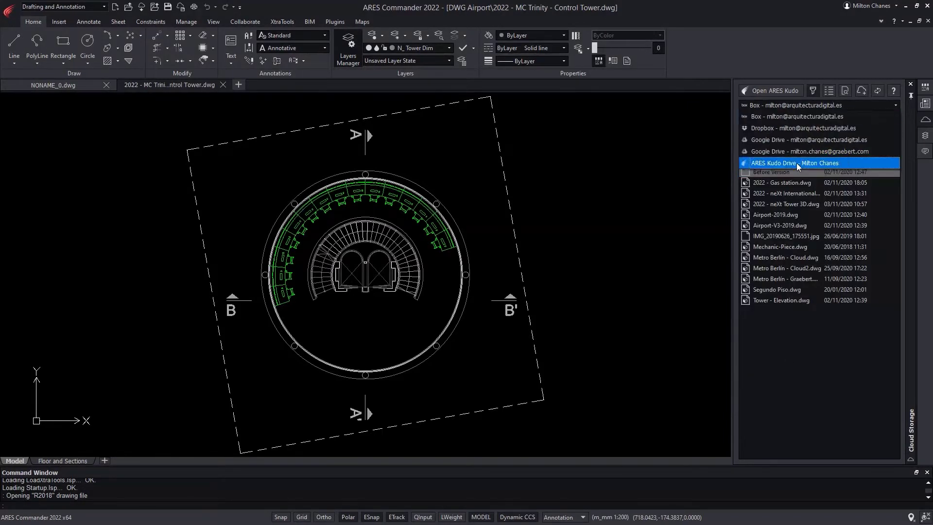
pyautogui.click(797, 163)
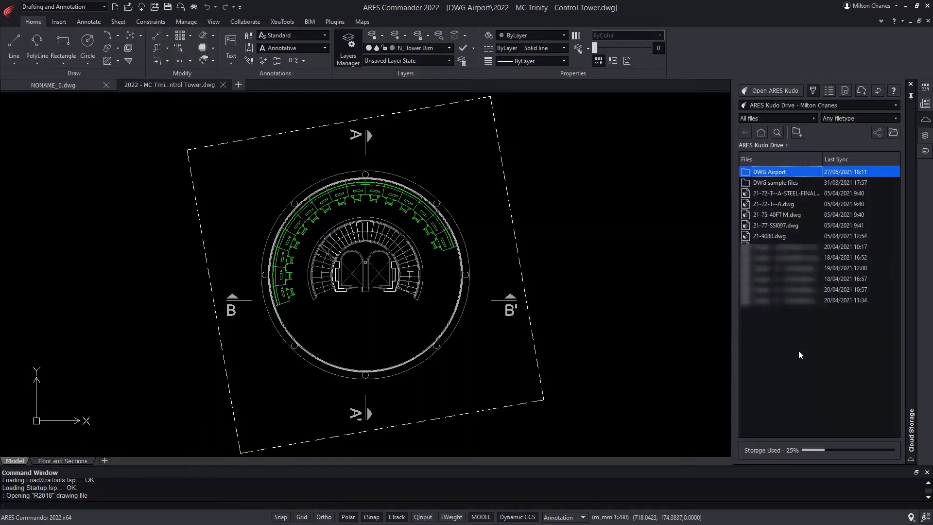
pyautogui.doubleClick(787, 171)
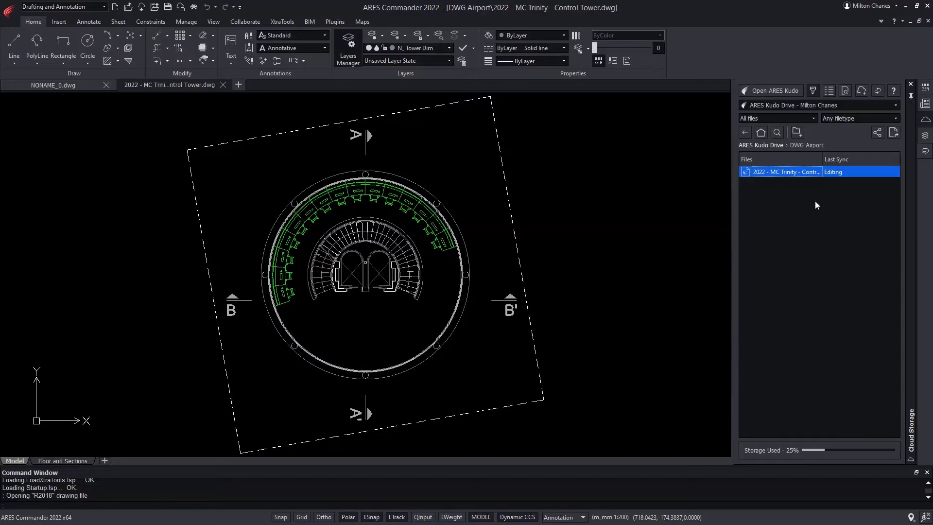
pyautogui.hotkey('ctrl', 's')
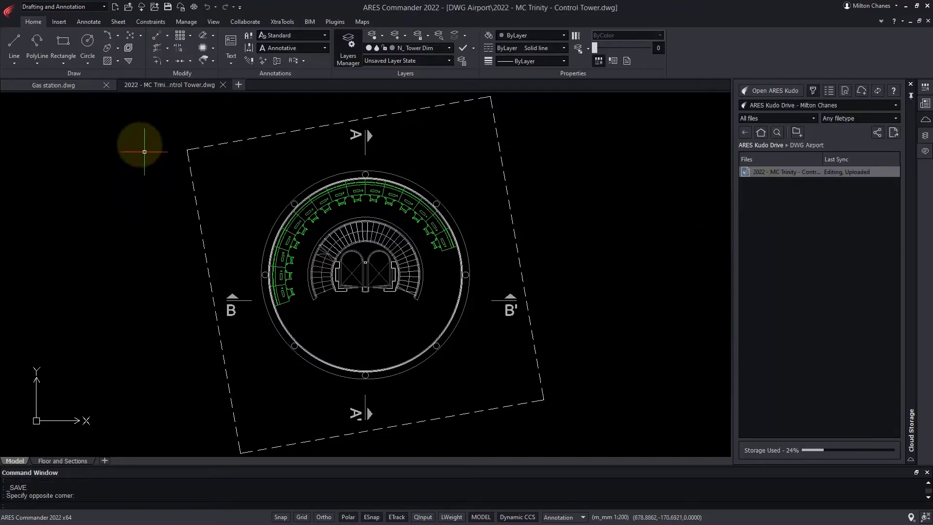
pyautogui.click(53, 85)
# - Save Gas station.dwg to ARES Kudo Drive's DWG Airport folder, then open the DWG sample files folder
pyautogui.click(9, 9)
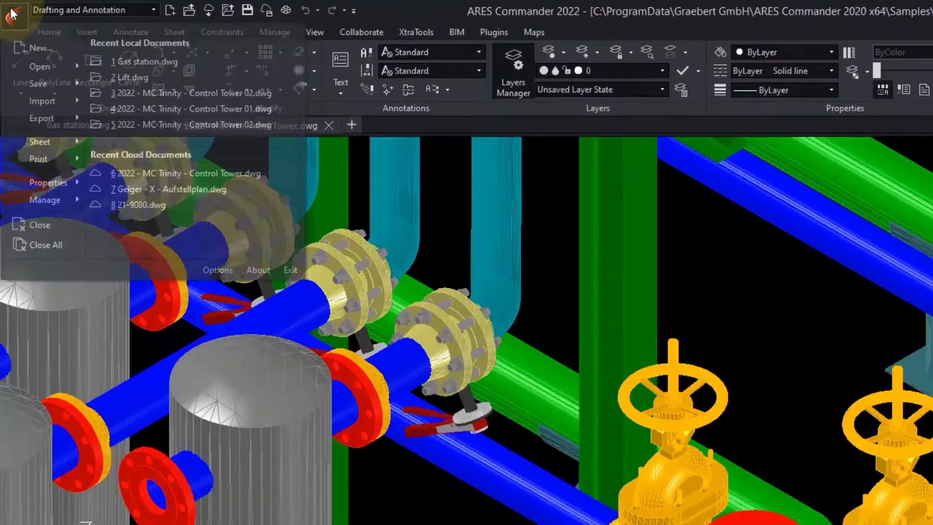
pyautogui.moveTo(54, 118)
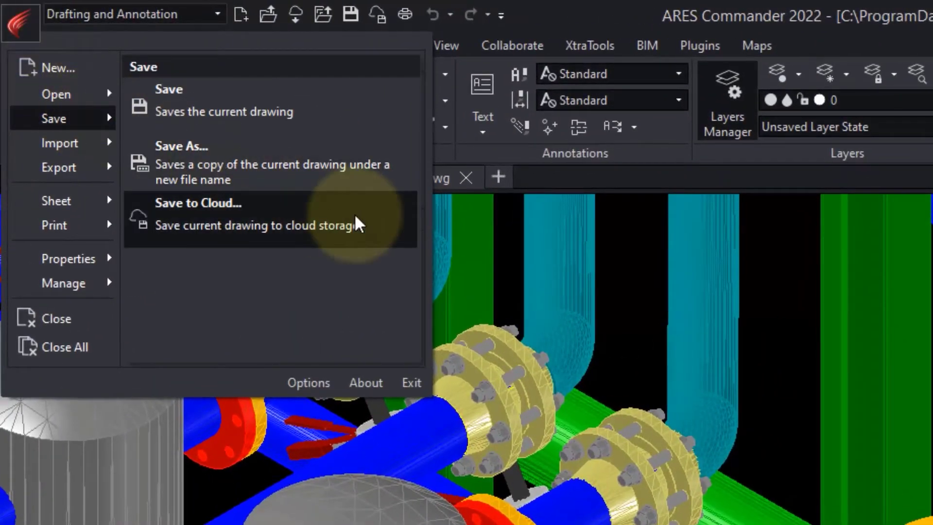
pyautogui.click(771, 358)
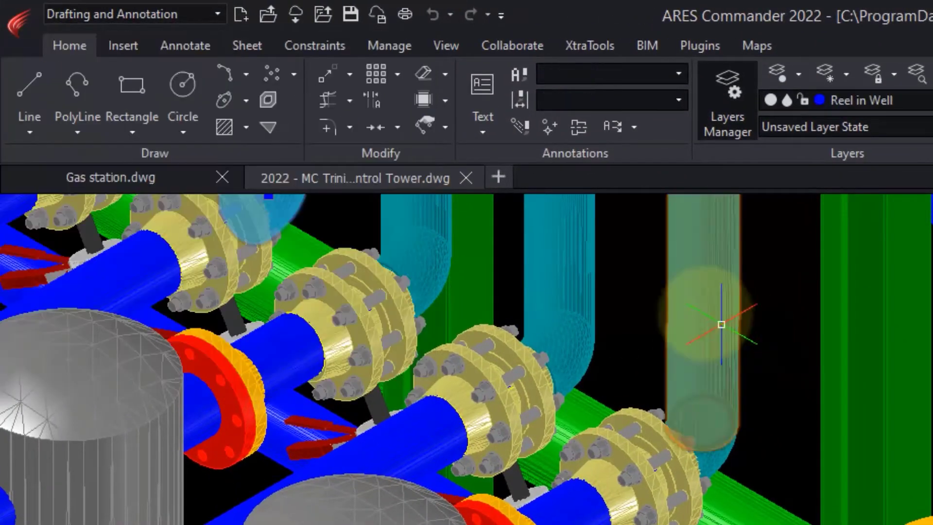
pyautogui.click(377, 15)
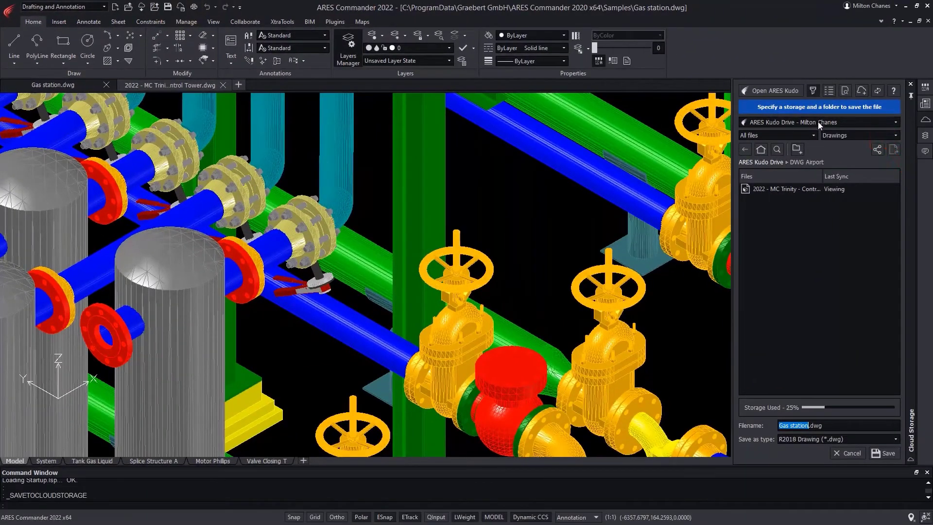
pyautogui.click(819, 124)
pyautogui.click(818, 121)
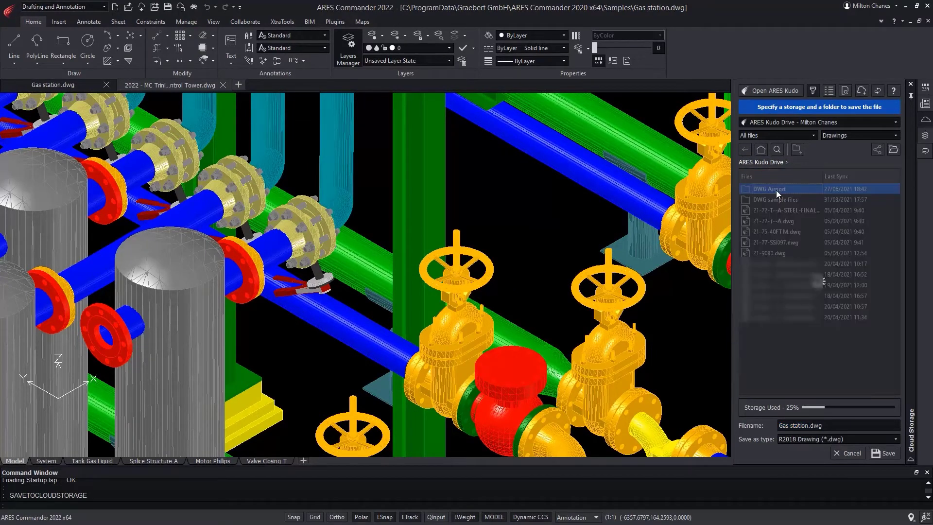
pyautogui.click(888, 453)
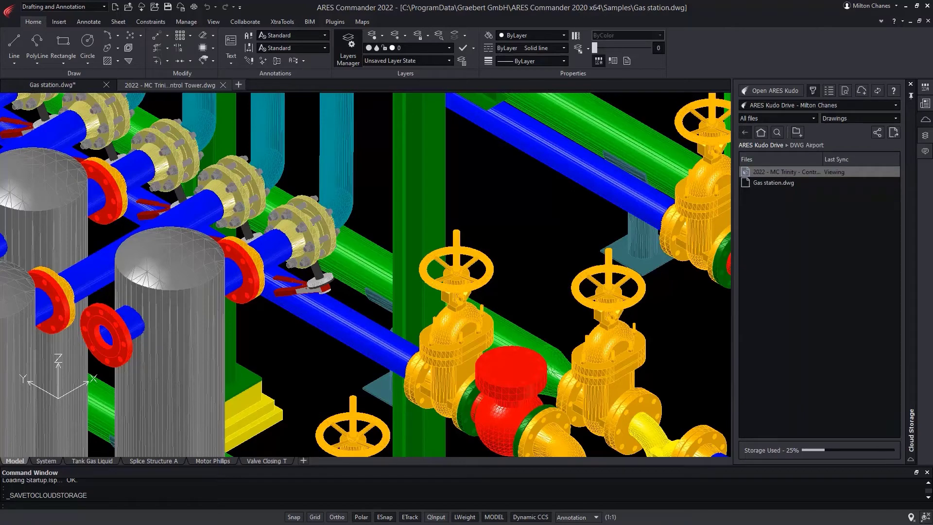
pyautogui.click(761, 132)
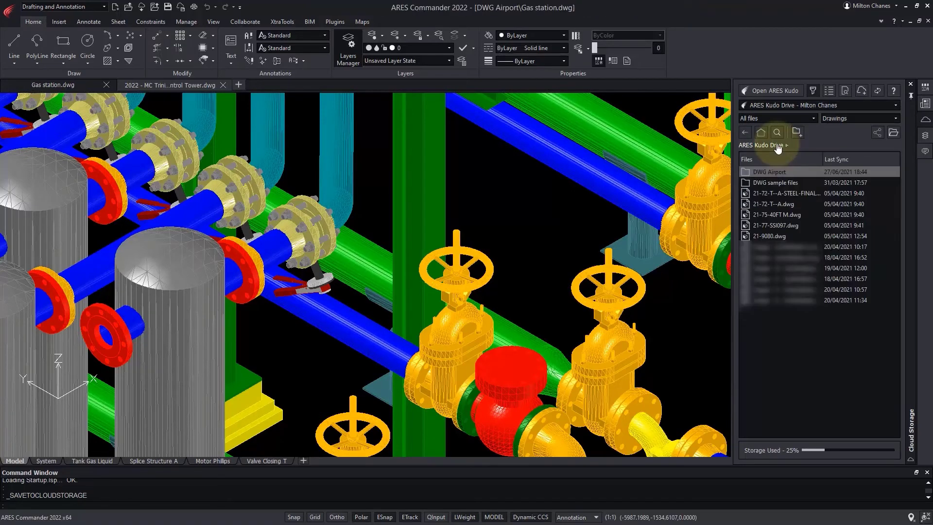
pyautogui.doubleClick(781, 182)
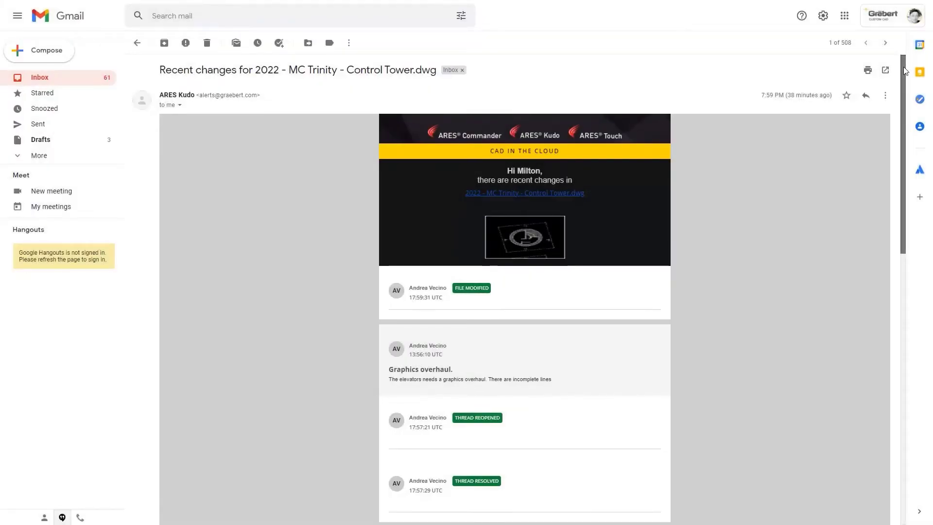
# - Scroll to the bottom of the Control Tower notification email and follow its 'Click here' unsubscribe link
pyautogui.moveTo(905, 64); pyautogui.dragTo(899, 368)
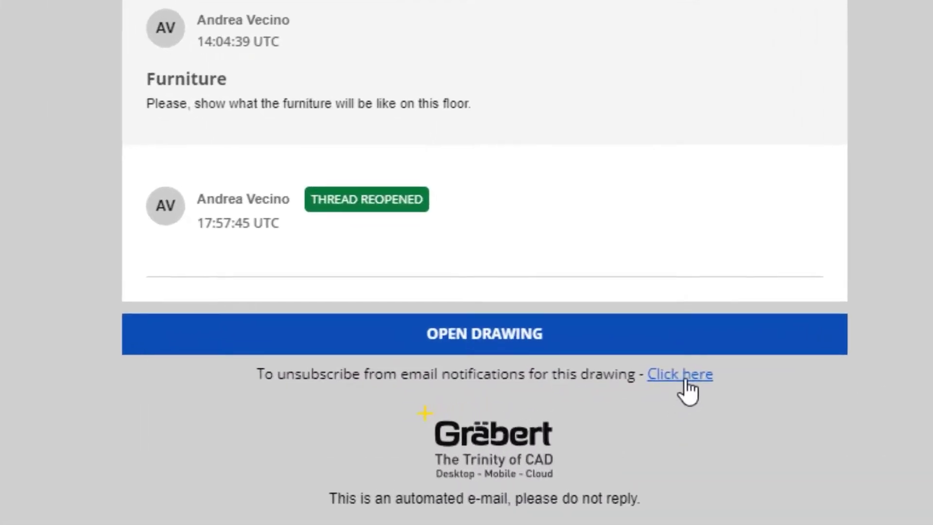
pyautogui.click(606, 392)
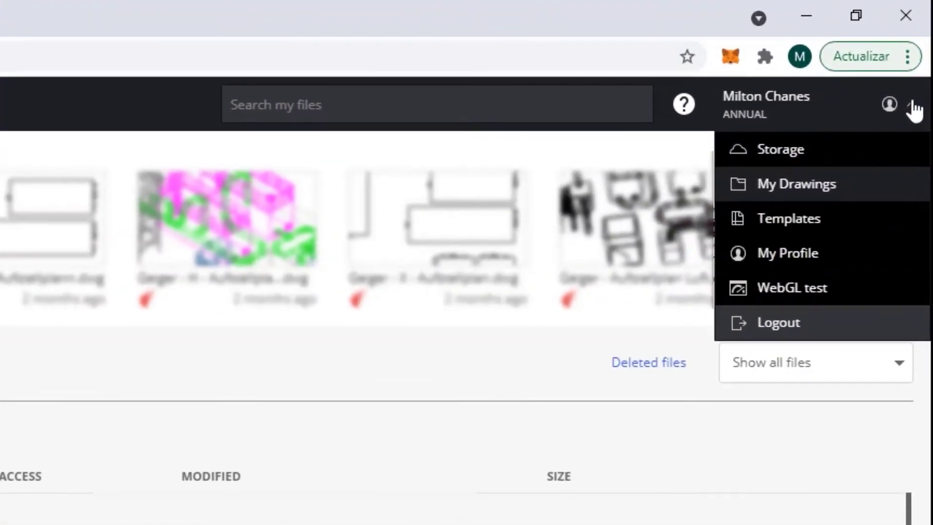
# - Set the ARES Kudo profile's drawing notification e-mail frequency to Daily instead of Hourly
pyautogui.click(801, 262)
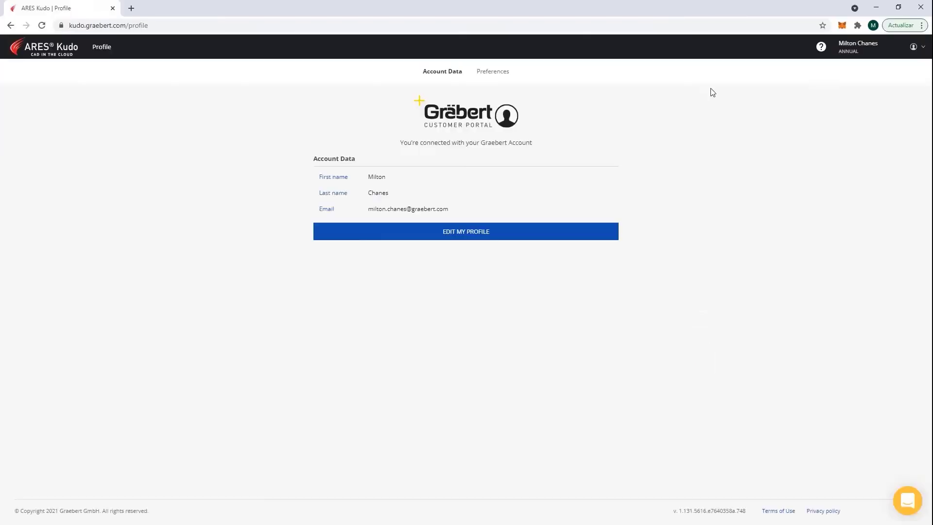
pyautogui.click(491, 72)
pyautogui.click(331, 215)
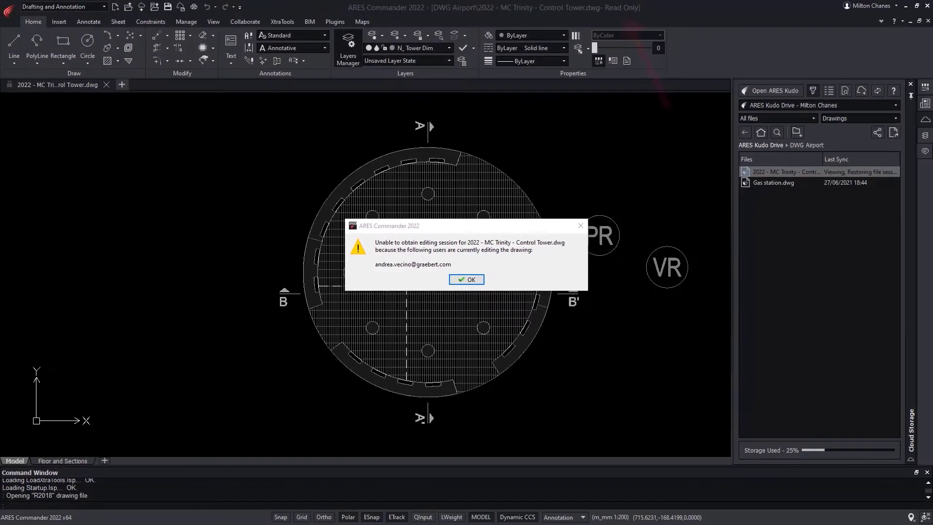
# - Review the picture recording and Desk orientation comments, zooming to each comment's location
pyautogui.click(475, 280)
pyautogui.click(925, 151)
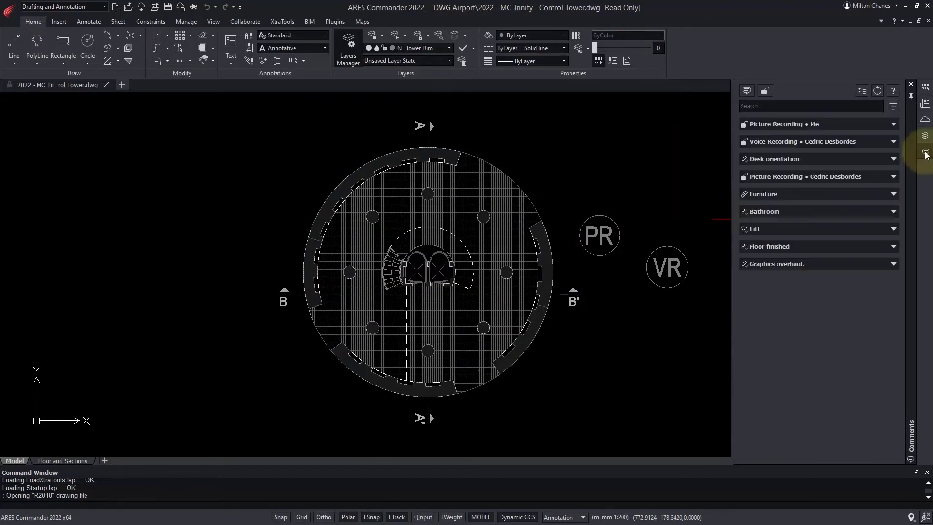
pyautogui.click(892, 125)
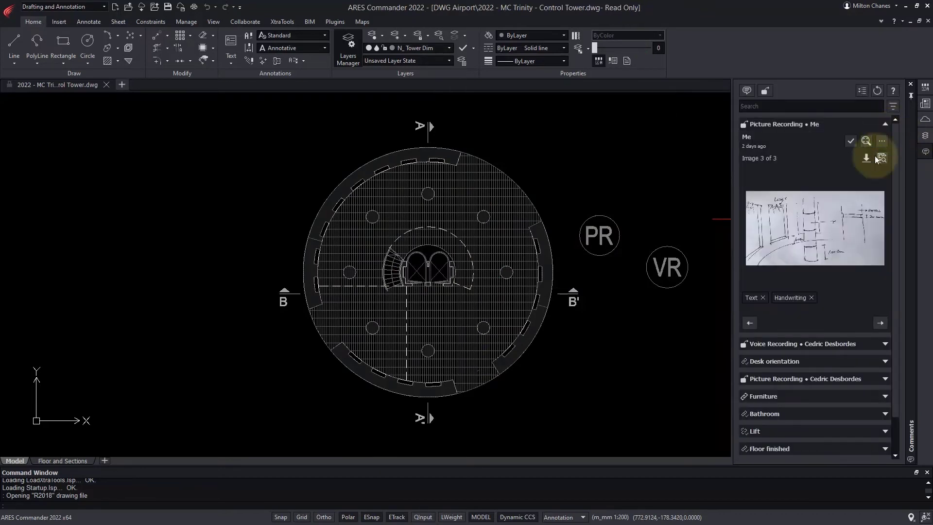
pyautogui.click(880, 323)
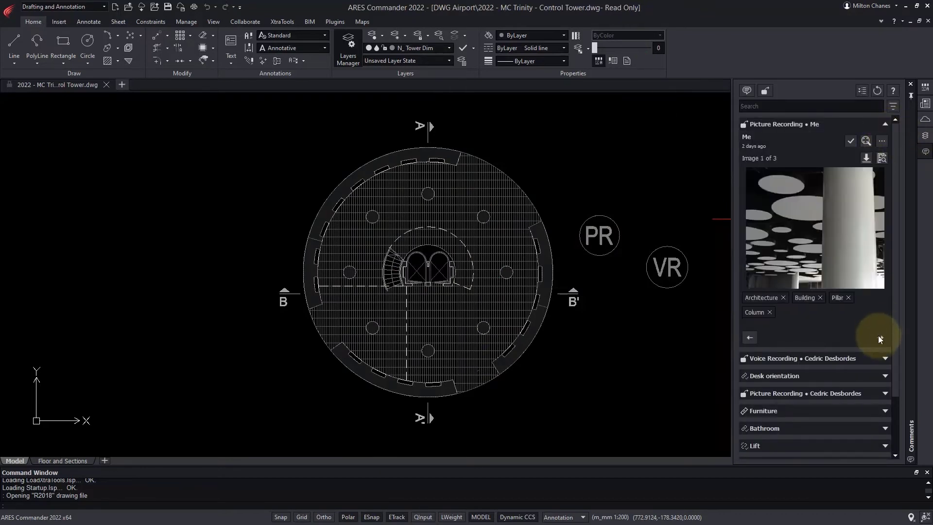
pyautogui.click(866, 141)
pyautogui.scroll(-3, 513, 196)
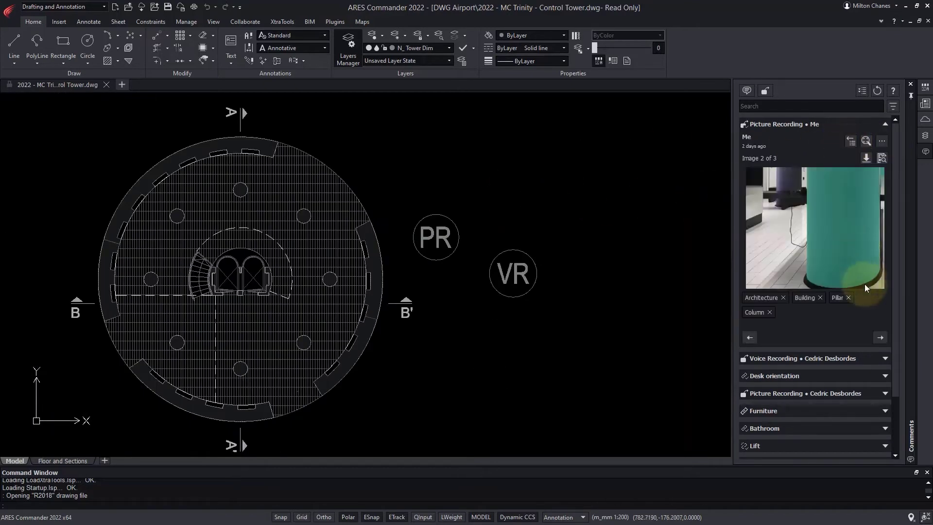
pyautogui.click(885, 377)
pyautogui.click(882, 397)
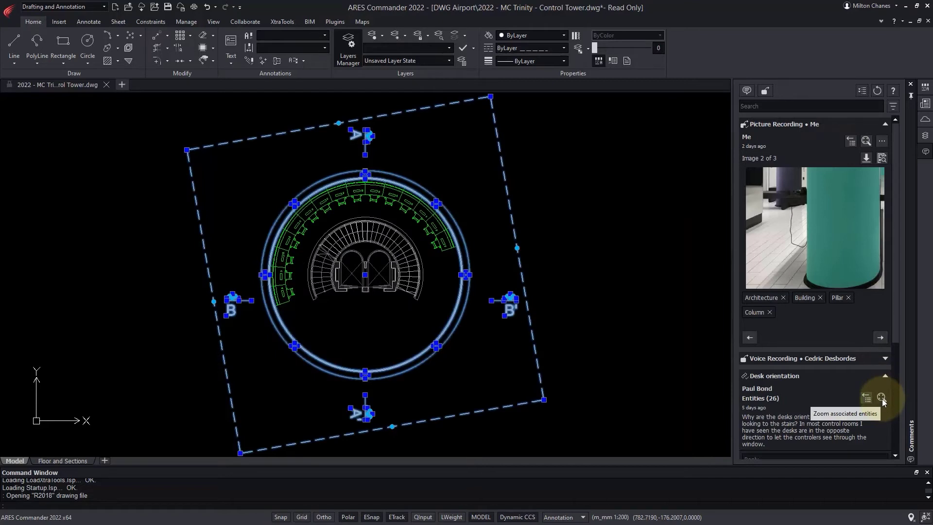
# - Filter the comments list down to the two recordings and the Furniture markup
pyautogui.click(892, 107)
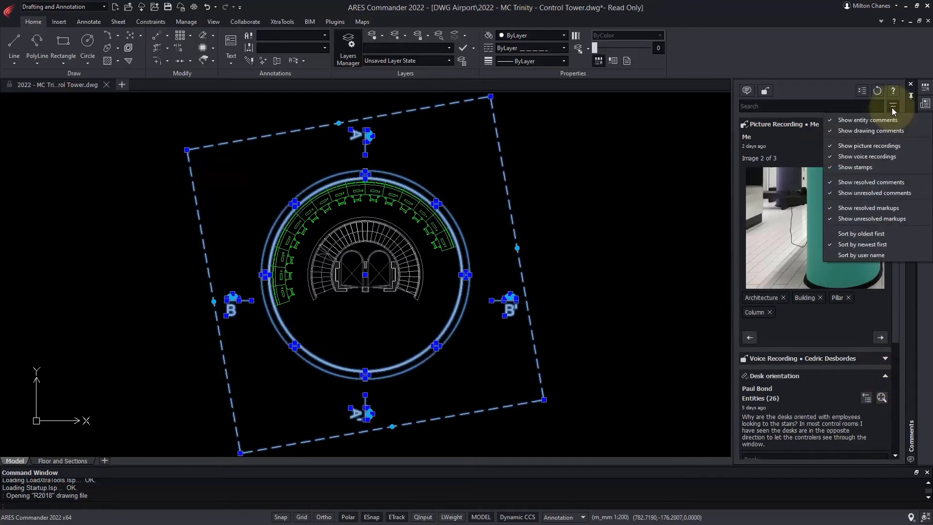
pyautogui.click(869, 182)
pyautogui.click(893, 106)
pyautogui.click(869, 208)
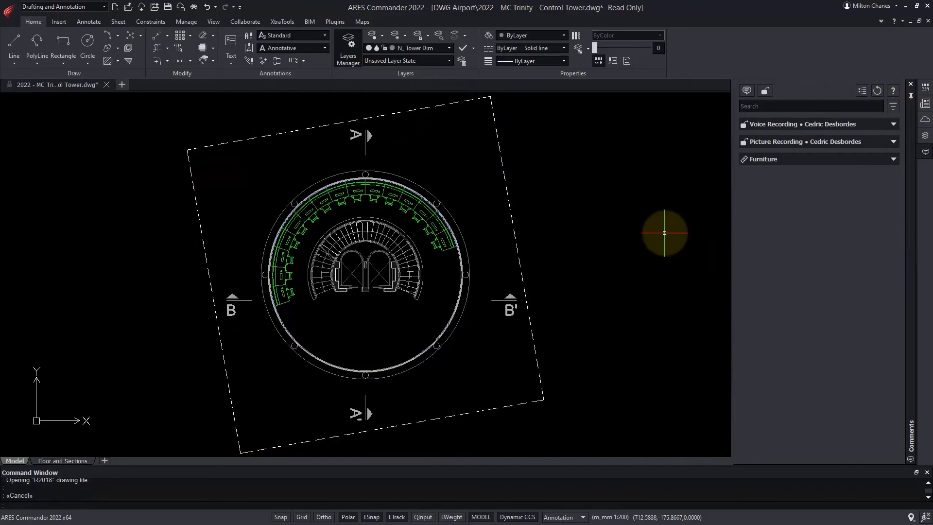
# - Compare the active drawing with its 25 June 2021 21:01 version from Version History
pyautogui.rightClick(688, 60)
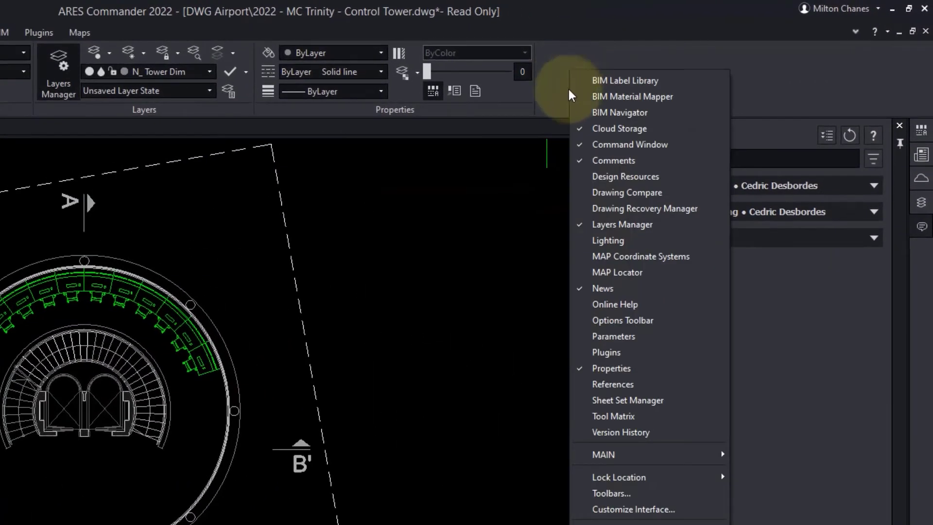
pyautogui.click(627, 432)
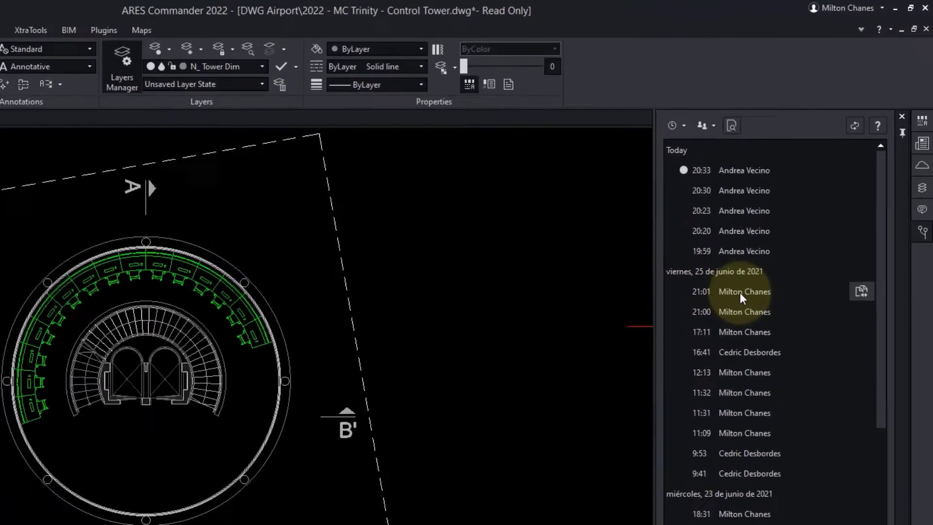
pyautogui.click(794, 211)
pyautogui.click(843, 369)
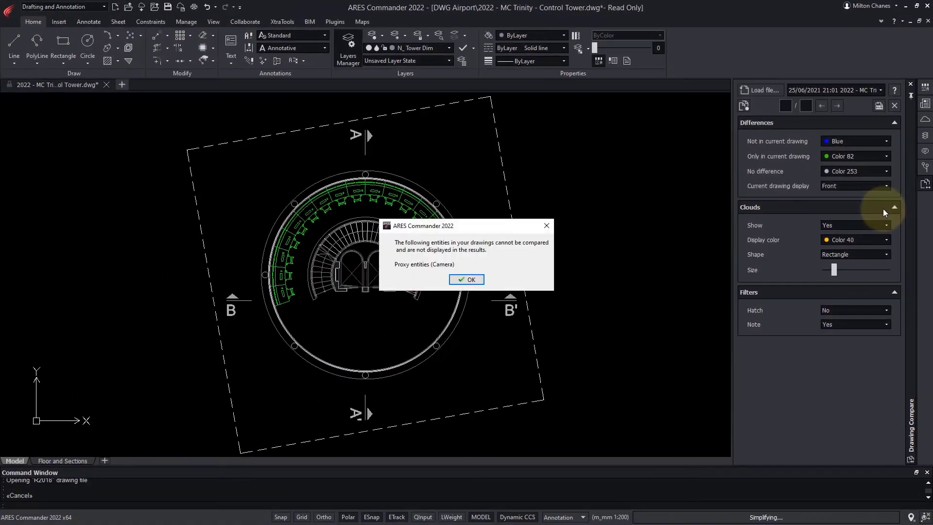
# - Dismiss the proxy-entity warning and step through comparison differences 1 to 4
pyautogui.click(471, 279)
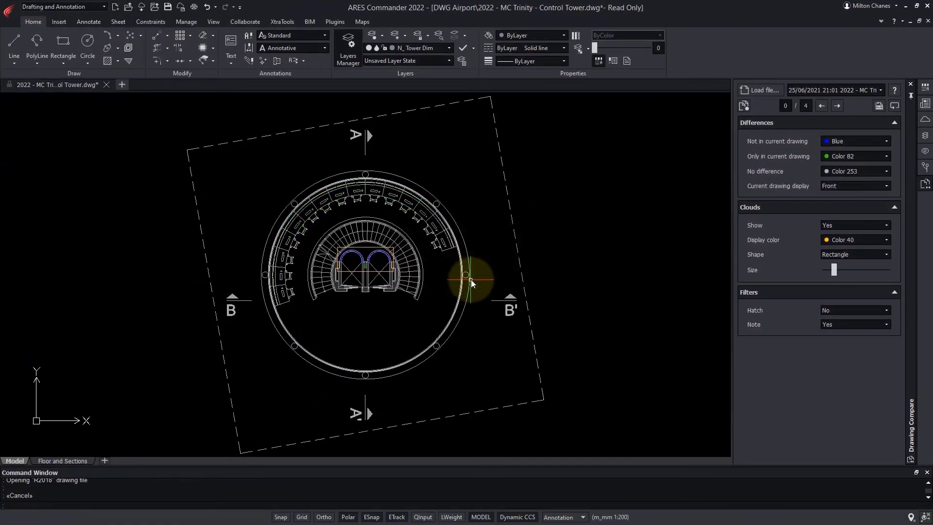
pyautogui.scroll(-5, 471, 279)
pyautogui.scroll(-3, 471, 279)
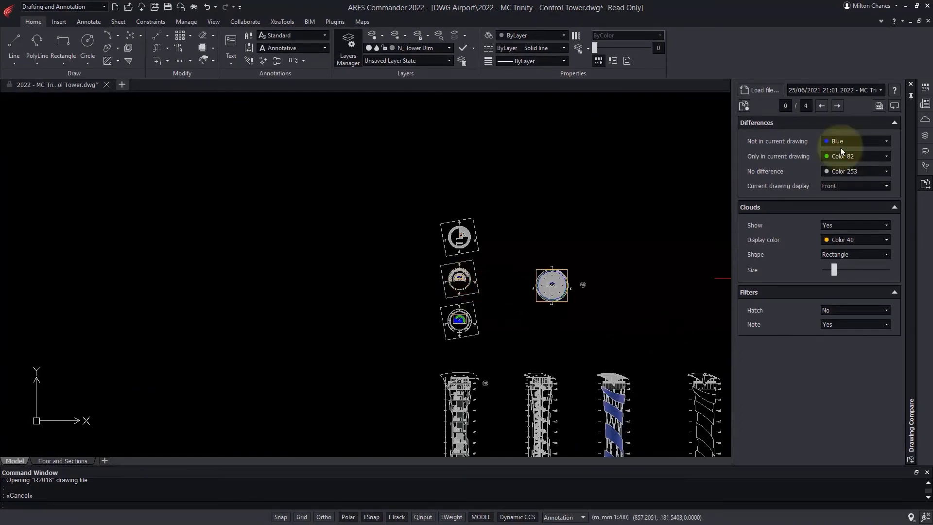
pyautogui.click(838, 106)
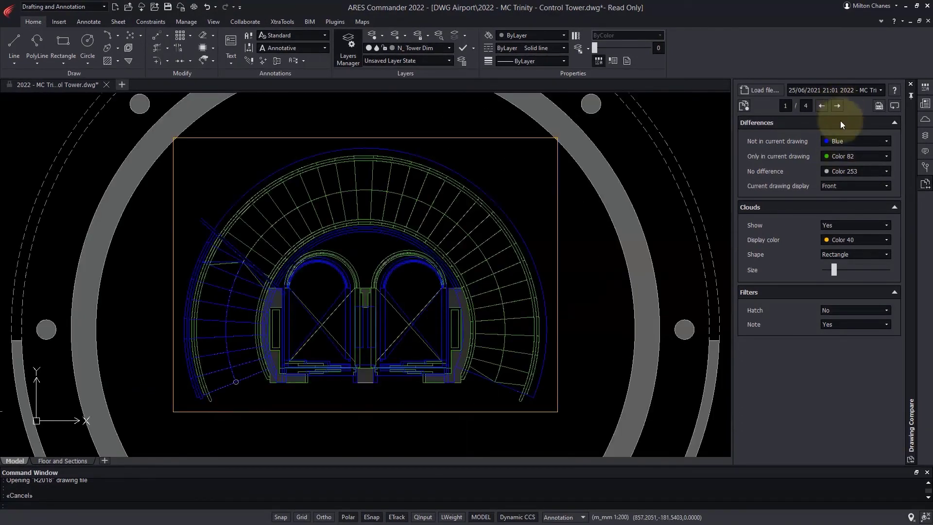
pyautogui.click(837, 106)
pyautogui.click(837, 109)
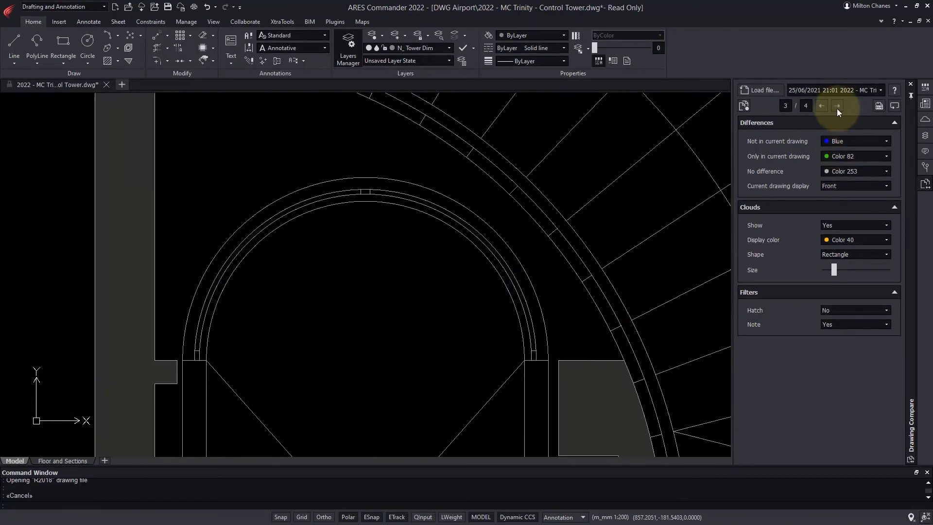
pyautogui.click(837, 109)
pyautogui.click(925, 167)
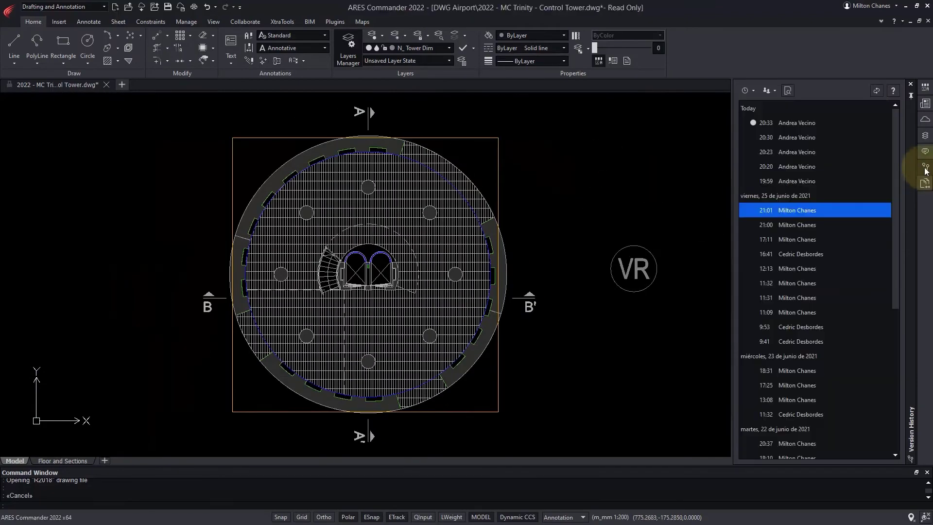
# - Promote the 21:01 version to be the current version of the drawing
pyautogui.rightClick(839, 208)
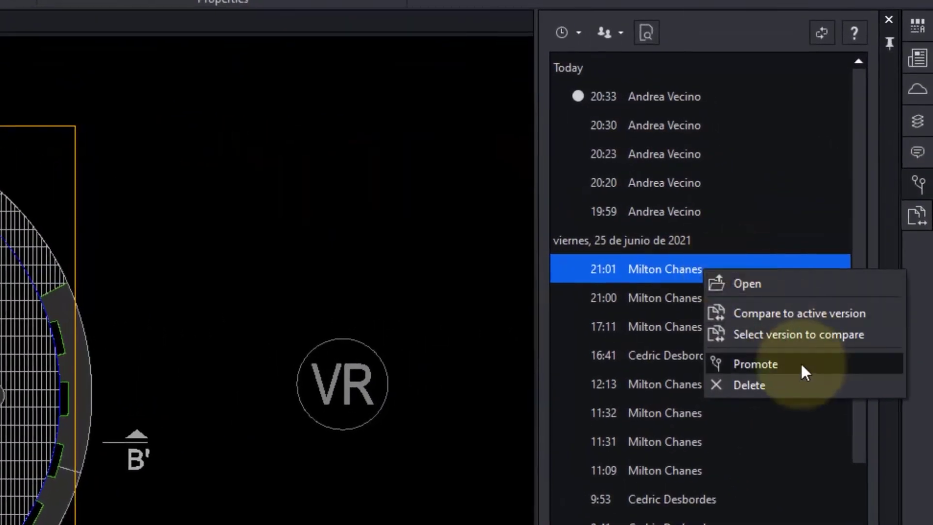
pyautogui.click(806, 363)
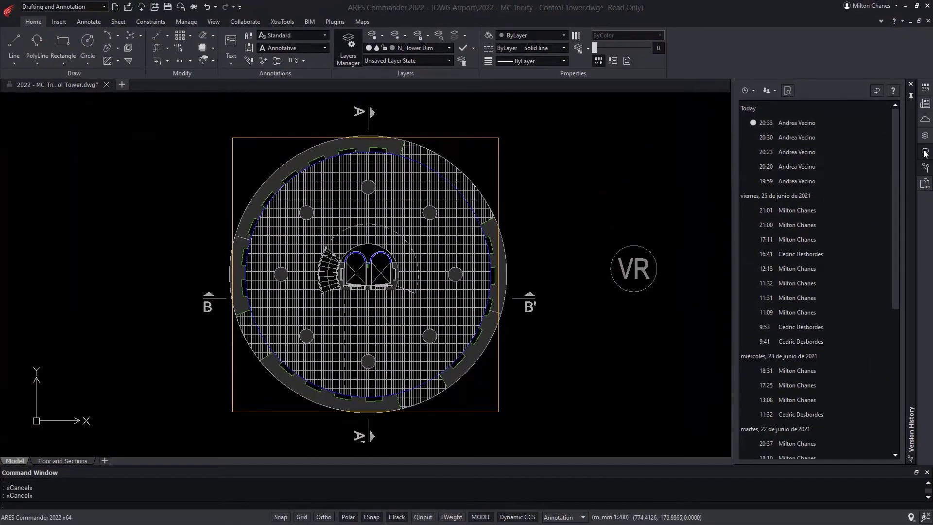
pyautogui.click(925, 151)
# - Place an APPROVED stamp right of the tower plan and show the ARES Kudo Drive files
pyautogui.click(764, 91)
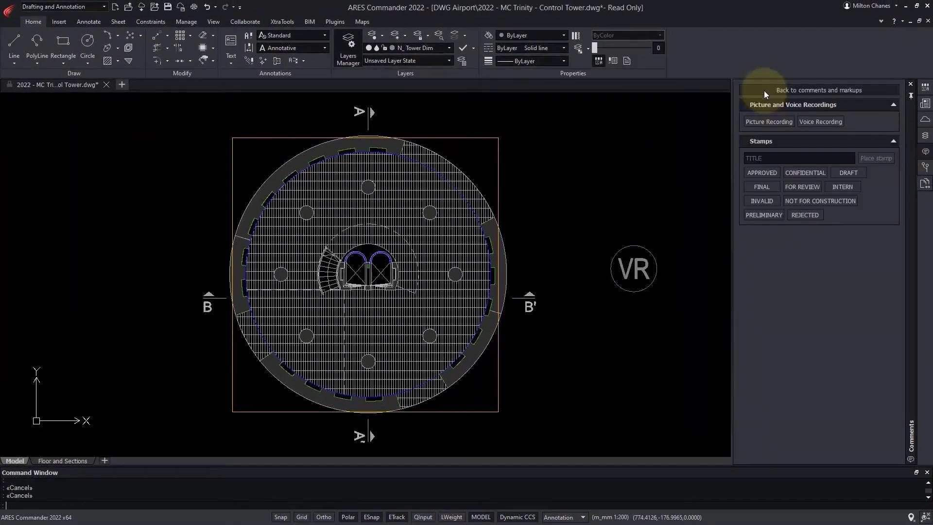
pyautogui.click(762, 172)
pyautogui.click(568, 180)
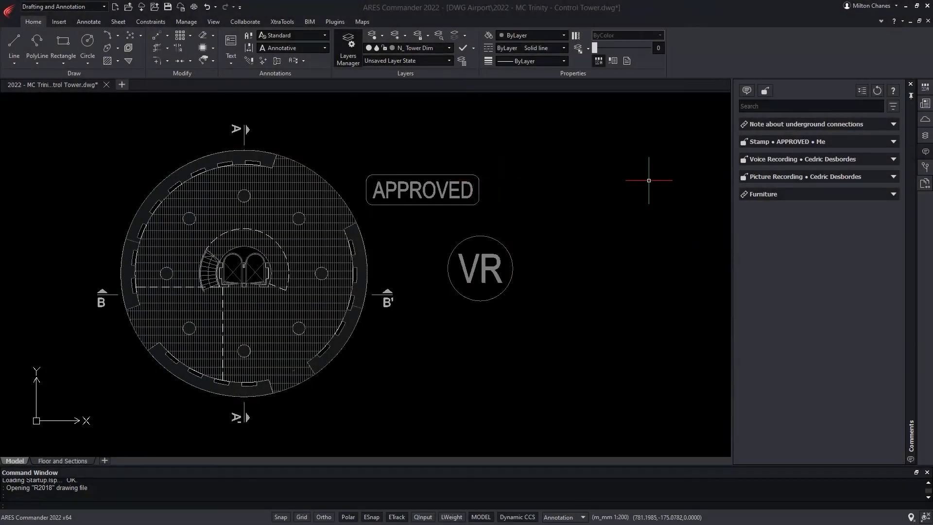
pyautogui.click(677, 181)
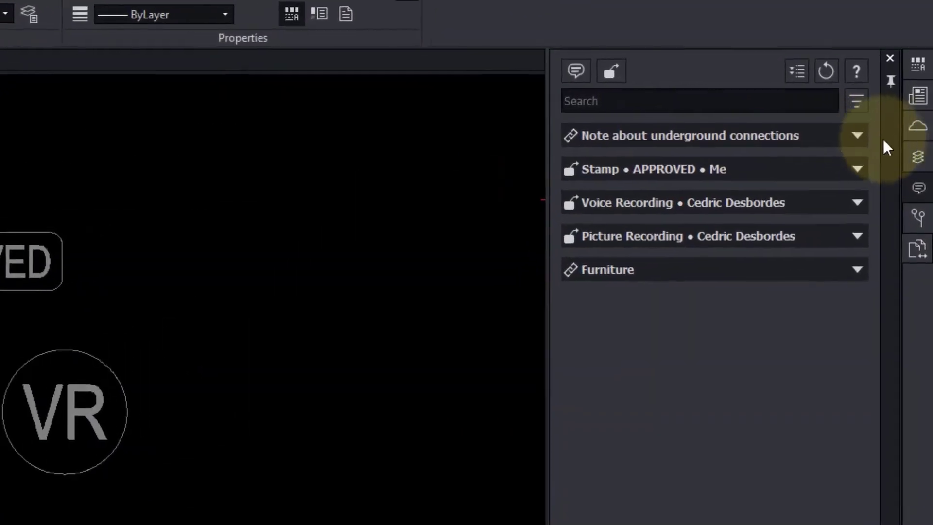
pyautogui.click(926, 122)
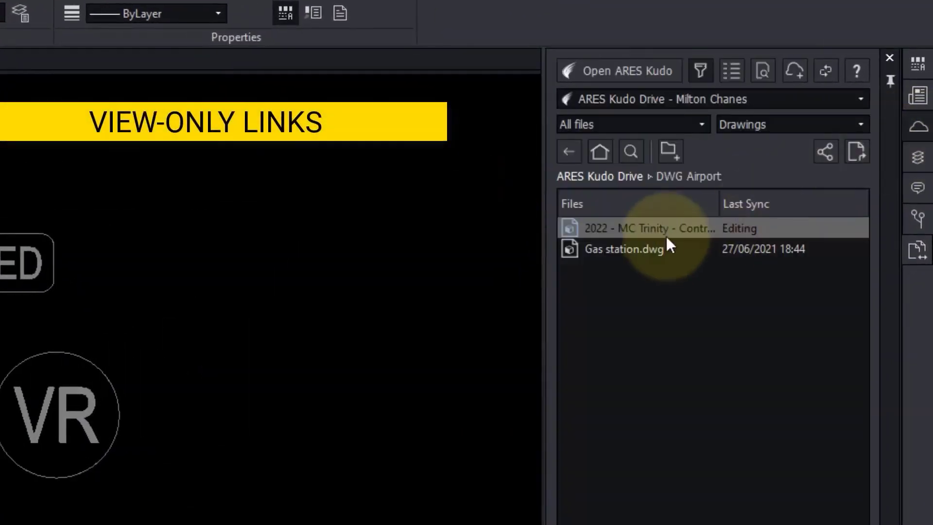
# - Get the Control Tower drawing's never-expiring view-only share link from its sharing options
pyautogui.rightClick(662, 233)
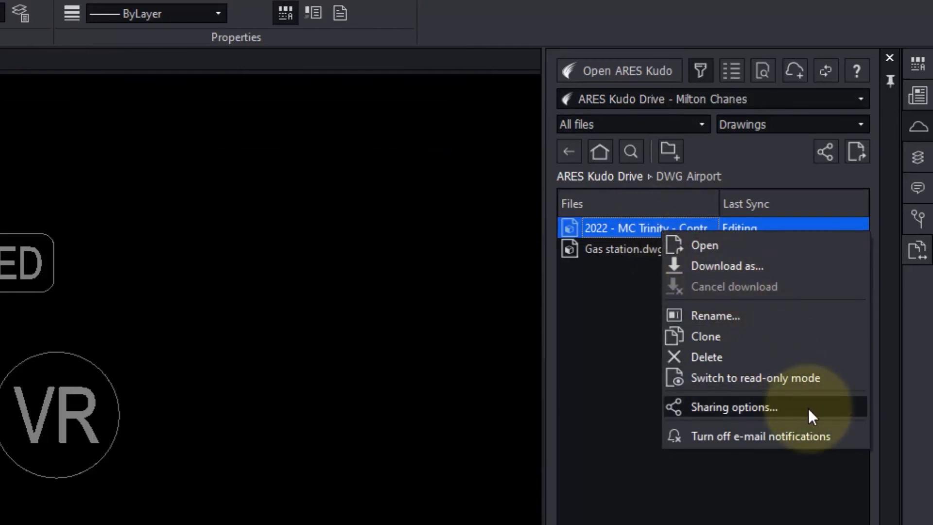
pyautogui.click(788, 410)
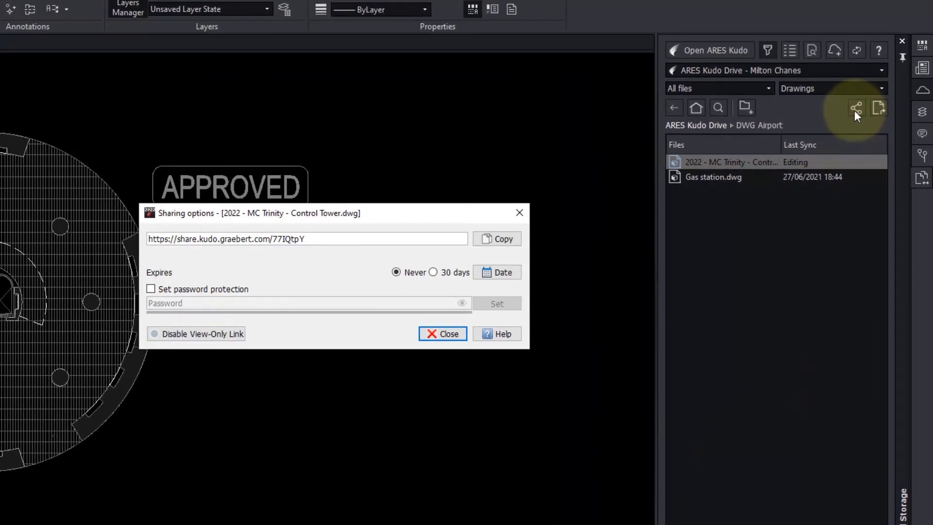
pyautogui.click(420, 238)
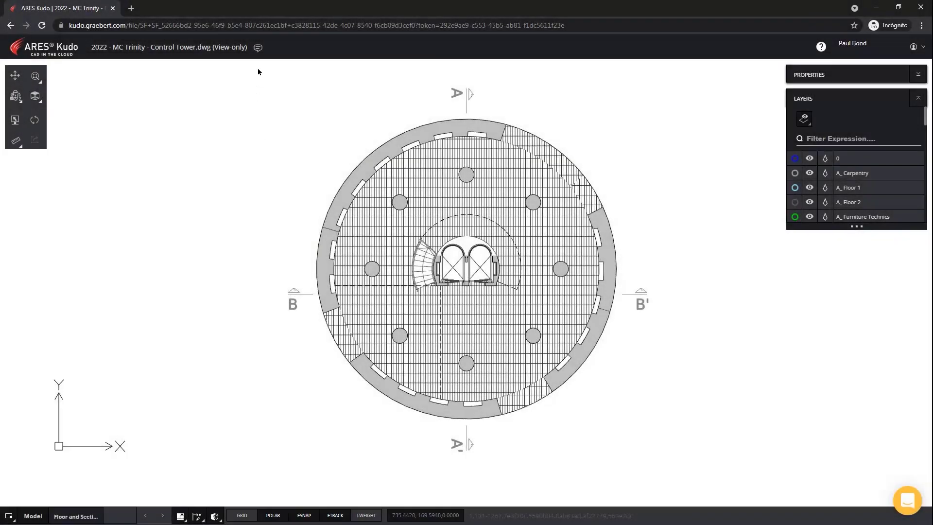
# - Show the comments on the shared Control Tower drawing, including the Desk orientation question
pyautogui.click(259, 50)
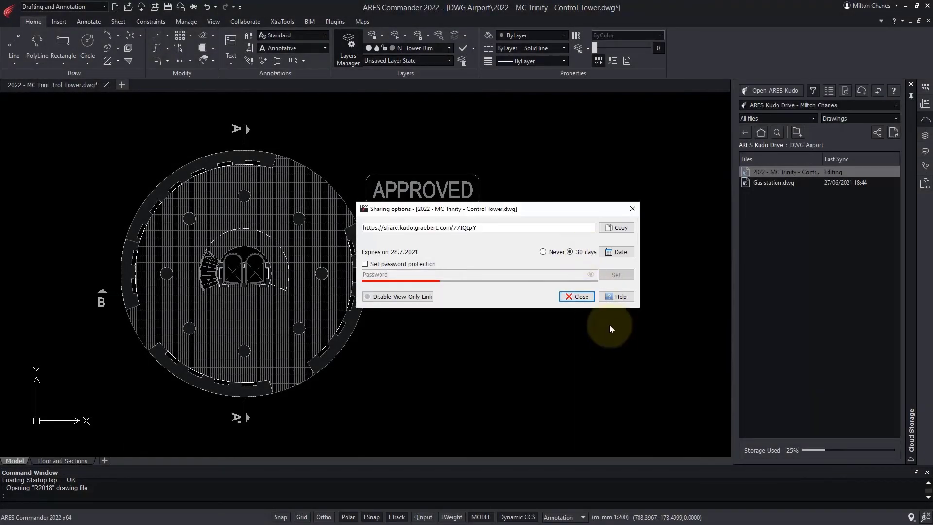
# - Make the share link expire on 12.8.2021 and enable password protection
pyautogui.click(616, 251)
pyautogui.click(530, 294)
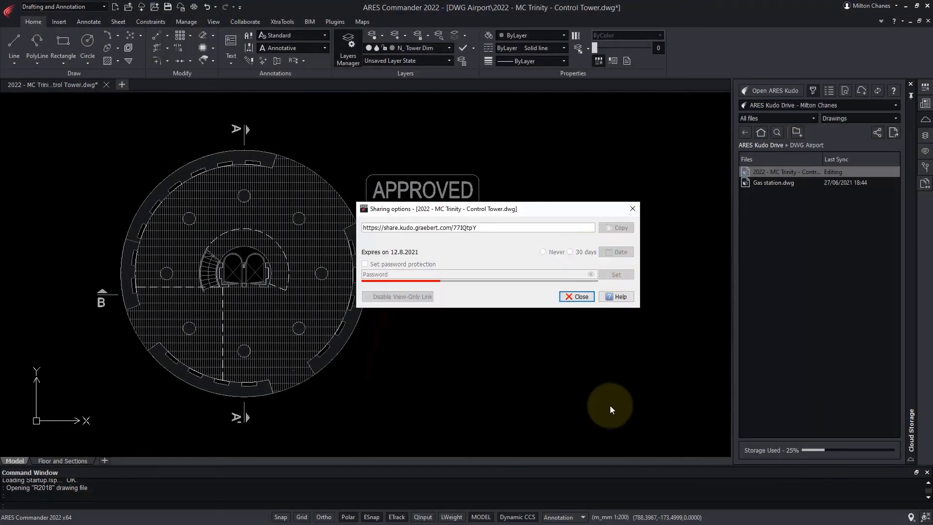
pyautogui.click(365, 264)
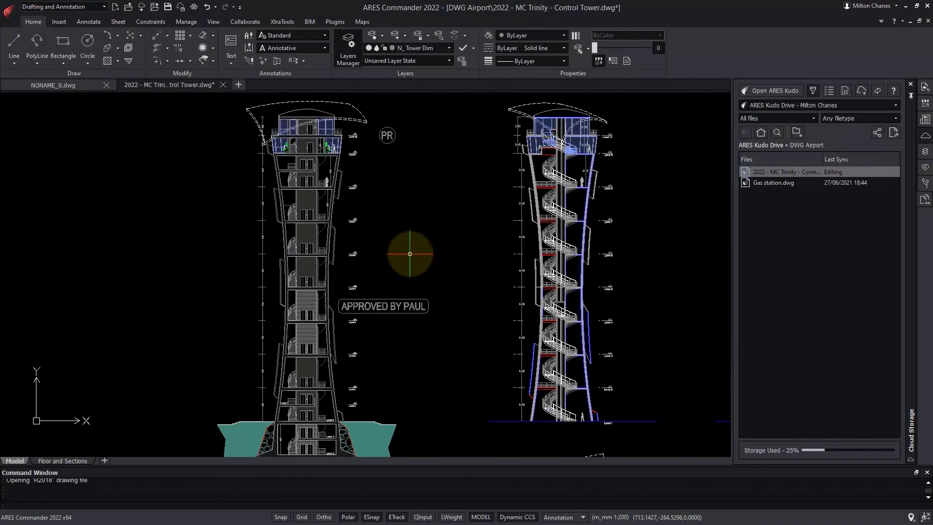
# - Resolve both duplicate approval stamp entries in the Comments panel
pyautogui.click(925, 167)
pyautogui.click(893, 158)
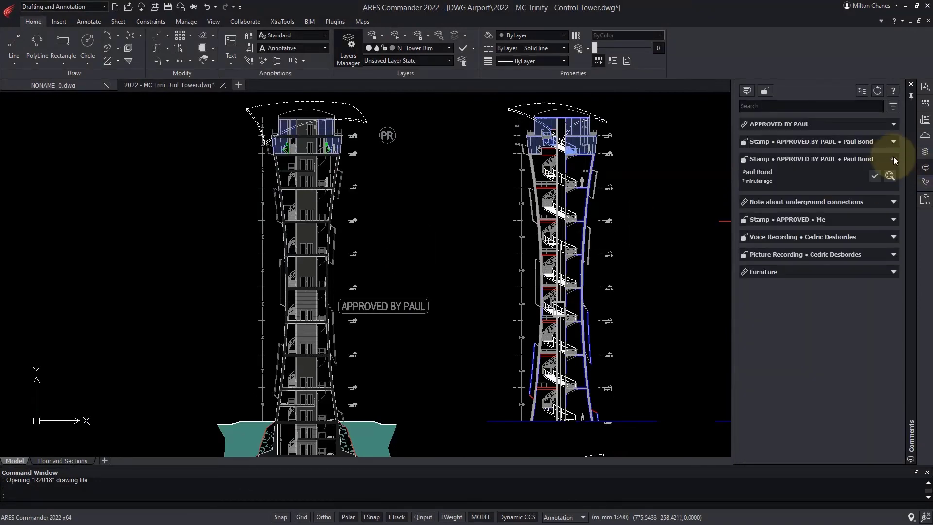
pyautogui.click(890, 177)
pyautogui.click(893, 142)
pyautogui.click(890, 159)
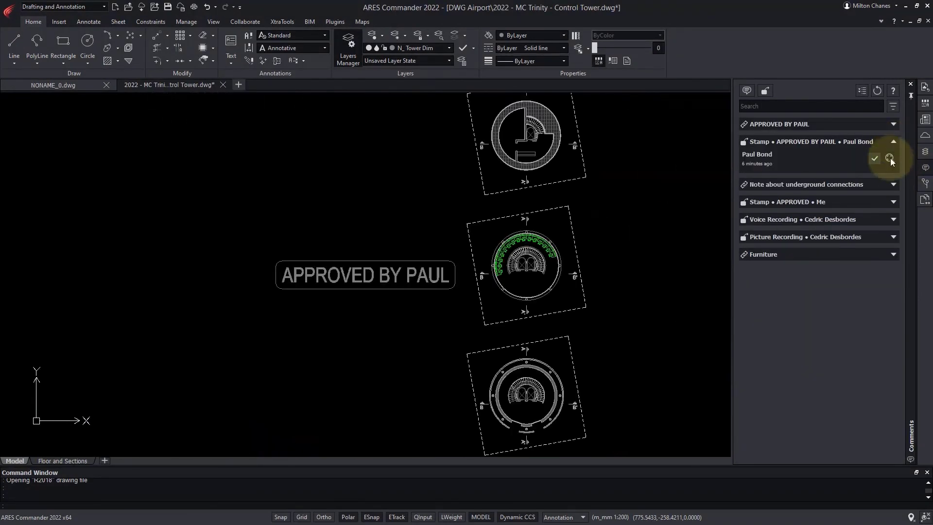
pyautogui.click(874, 159)
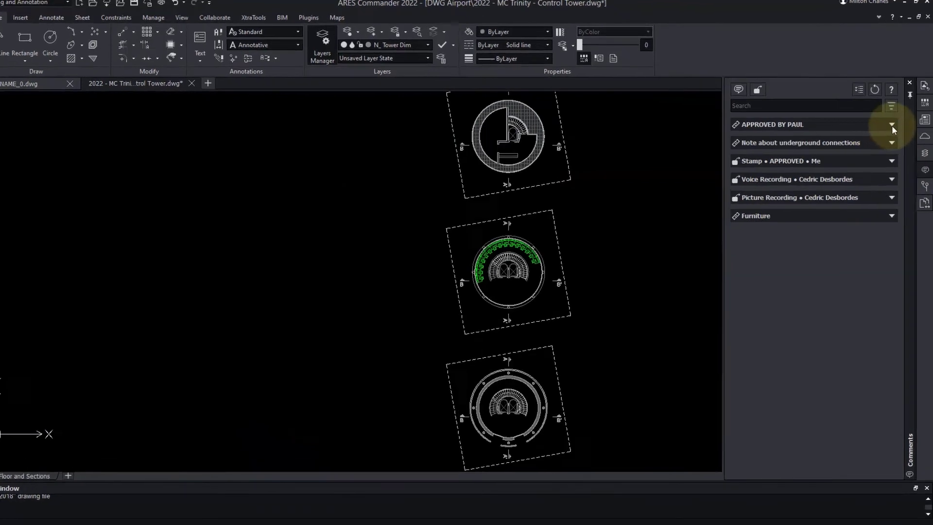
# - Post the reply 'You're welcome, it's always a pleasure' on the approval comment, then open Floor and Sections
pyautogui.click(893, 124)
pyautogui.click(756, 216)
pyautogui.write('Y')
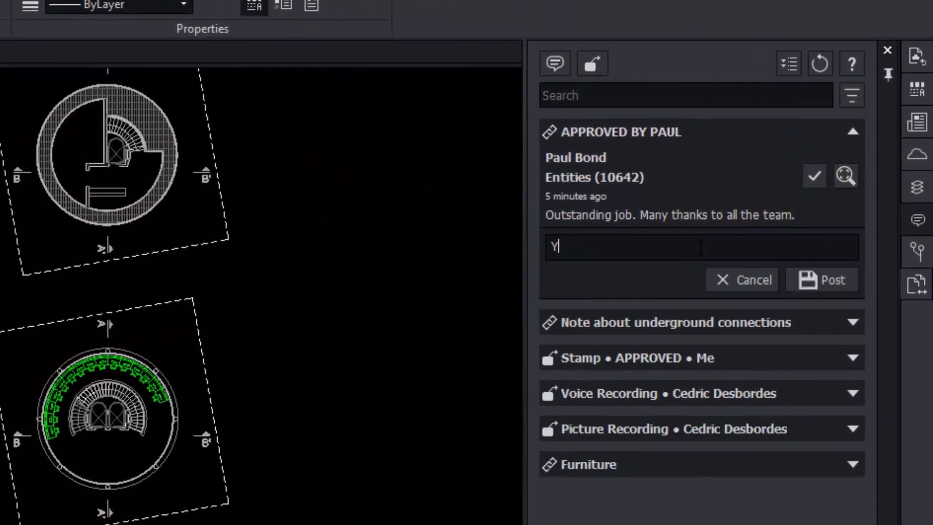
pyautogui.write("ou're welcome, it's alwa")
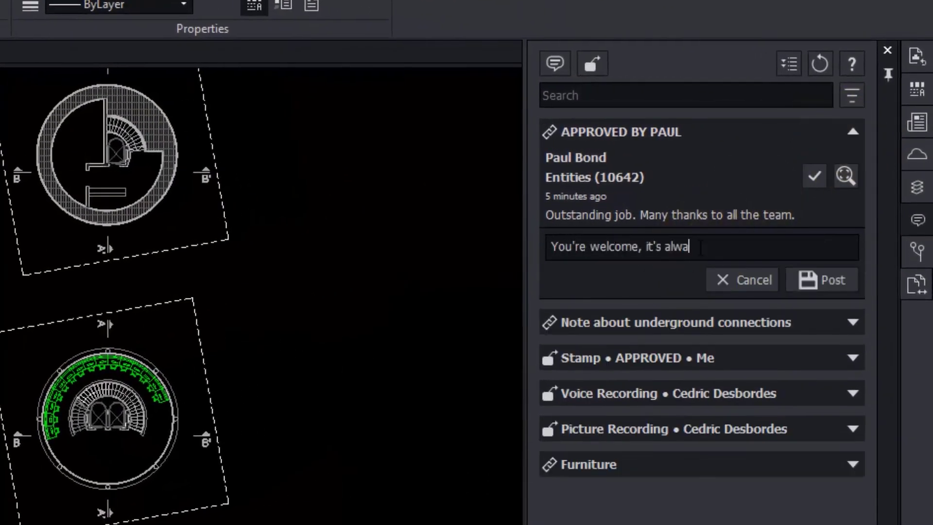
pyautogui.write('ys a pleasure.')
pyautogui.click(833, 287)
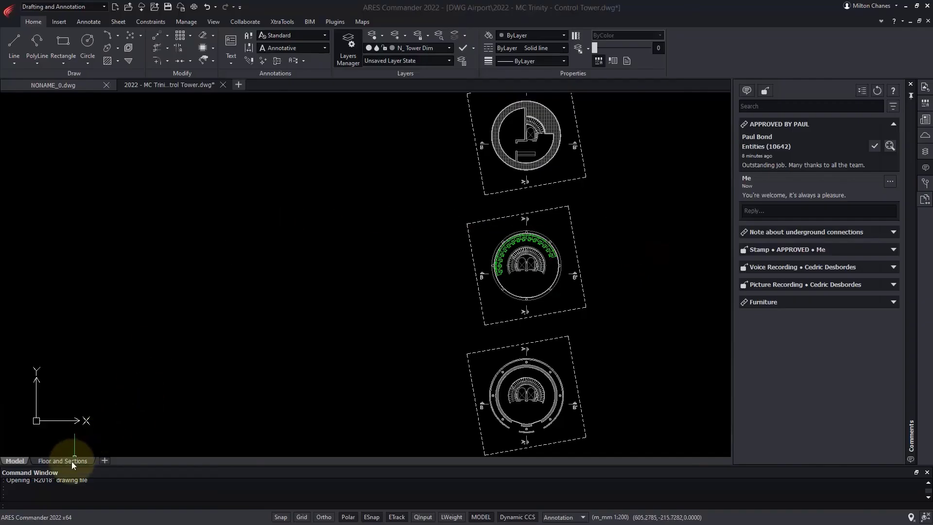
pyautogui.click(73, 459)
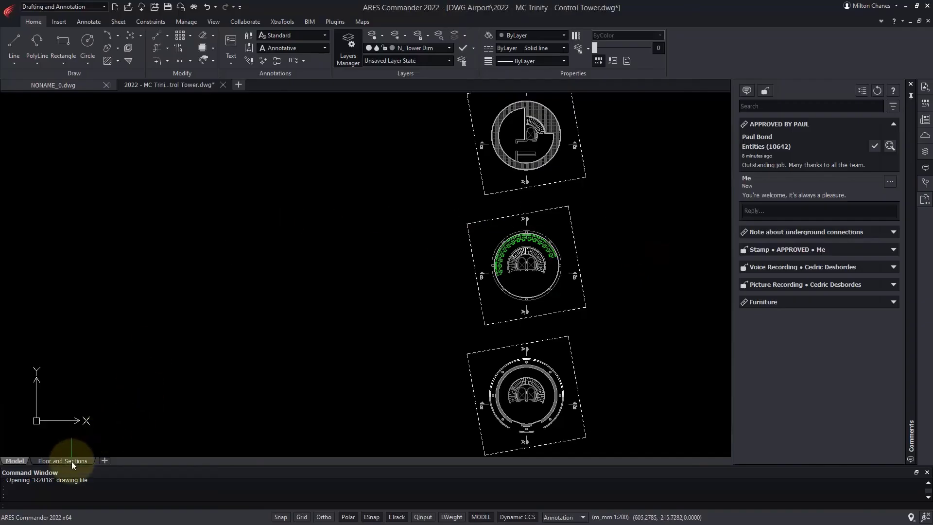